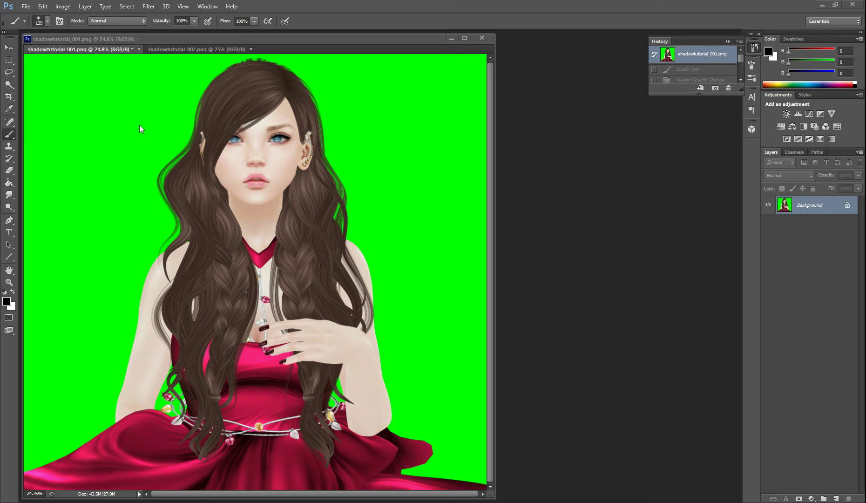
Glance at shadowtutorial_002.png, then go back to the shadowtutorial_001.png portrait.
{"action": "left_click", "coordinate": [162, 50]}
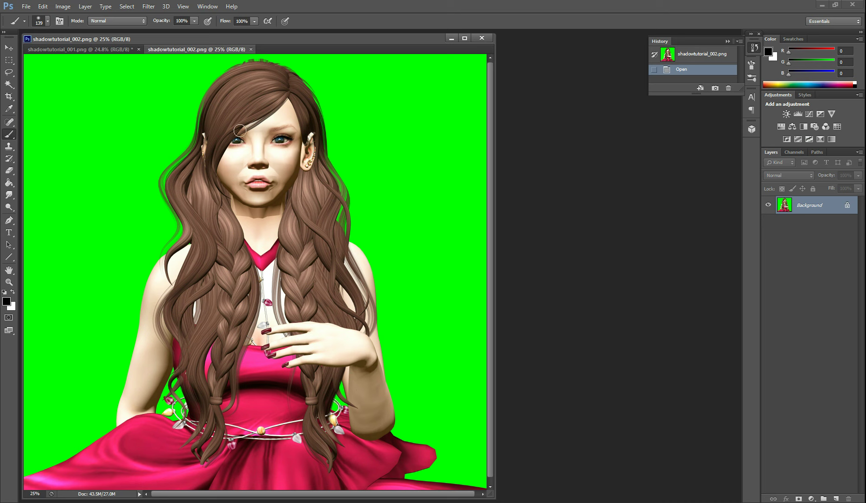
{"action": "left_click", "coordinate": [115, 52]}
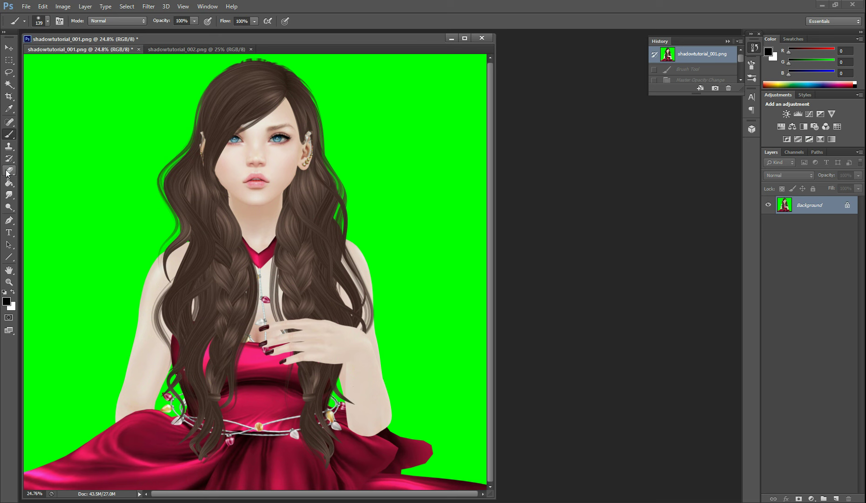
Erase the green backdrop with the Background Eraser at 100% tolerance.
{"action": "left_click_drag", "start_coordinate": [8, 174], "coordinate": [45, 179]}
{"action": "left_click", "coordinate": [51, 92]}
{"action": "mouse_move", "coordinate": [51, 93]}
{"action": "left_mouse_down"}
{"action": "mouse_move", "coordinate": [107, 66]}
{"action": "mouse_move", "coordinate": [322, 46]}
{"action": "mouse_move", "coordinate": [188, 72]}
{"action": "mouse_move", "coordinate": [149, 92]}
{"action": "left_mouse_up"}
{"action": "key", "text": "ctrl+z"}
{"action": "left_click", "coordinate": [212, 21]}
{"action": "left_click_drag", "start_coordinate": [224, 31], "coordinate": [228, 31]}
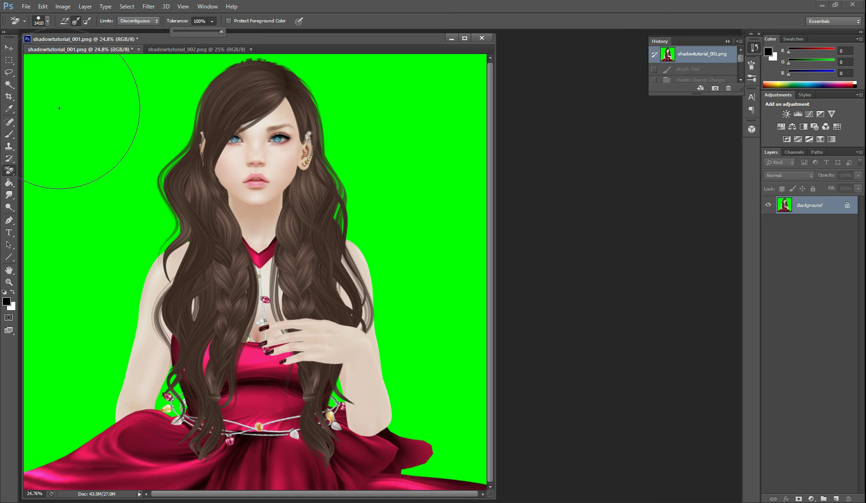
{"action": "mouse_move", "coordinate": [59, 108]}
{"action": "left_mouse_down"}
{"action": "mouse_move", "coordinate": [244, 70]}
{"action": "mouse_move", "coordinate": [477, 79]}
{"action": "mouse_move", "coordinate": [437, 146]}
{"action": "mouse_move", "coordinate": [329, 58]}
{"action": "mouse_move", "coordinate": [77, 145]}
{"action": "mouse_move", "coordinate": [68, 251]}
{"action": "mouse_move", "coordinate": [251, 47]}
{"action": "mouse_move", "coordinate": [396, 223]}
{"action": "mouse_move", "coordinate": [513, 252]}
{"action": "mouse_move", "coordinate": [518, 467]}
{"action": "mouse_move", "coordinate": [426, 397]}
{"action": "mouse_move", "coordinate": [344, 367]}
{"action": "mouse_move", "coordinate": [187, 416]}
{"action": "mouse_move", "coordinate": [3, 412]}
{"action": "mouse_move", "coordinate": [23, 251]}
{"action": "mouse_move", "coordinate": [116, 310]}
{"action": "mouse_move", "coordinate": [87, 396]}
{"action": "mouse_move", "coordinate": [155, 263]}
{"action": "mouse_move", "coordinate": [126, 290]}
{"action": "mouse_move", "coordinate": [401, 63]}
{"action": "mouse_move", "coordinate": [417, 351]}
{"action": "mouse_move", "coordinate": [558, 490]}
{"action": "mouse_move", "coordinate": [864, 474]}
{"action": "left_mouse_up"}
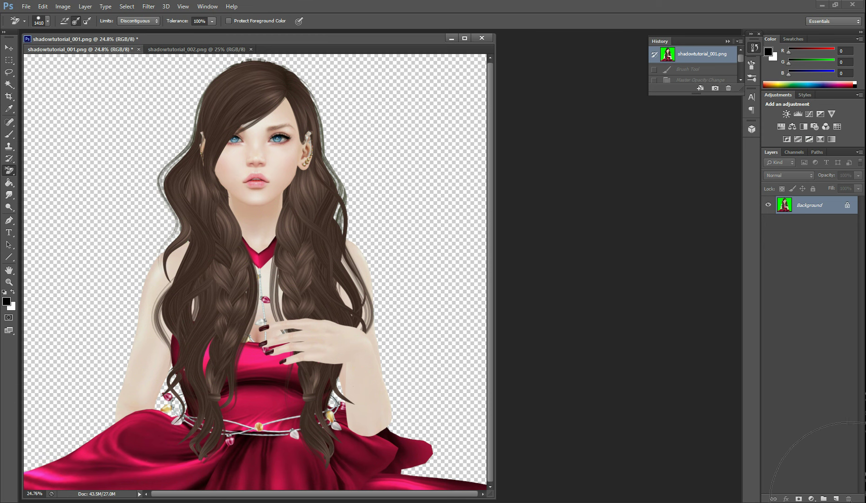
Add a new layer, fill it with white, and move it beneath the portrait layer.
{"action": "left_click", "coordinate": [837, 499]}
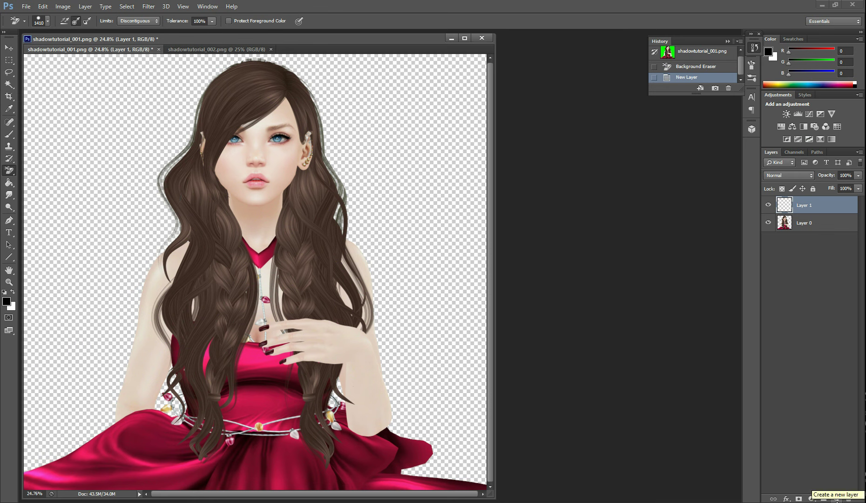
{"action": "left_click", "coordinate": [14, 294]}
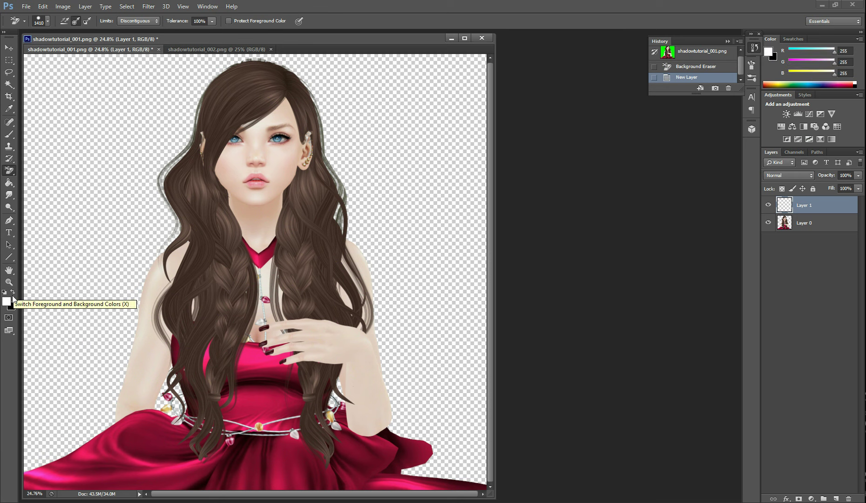
{"action": "left_click", "coordinate": [9, 182]}
{"action": "left_click", "coordinate": [82, 175]}
{"action": "left_click_drag", "start_coordinate": [797, 218], "coordinate": [820, 238]}
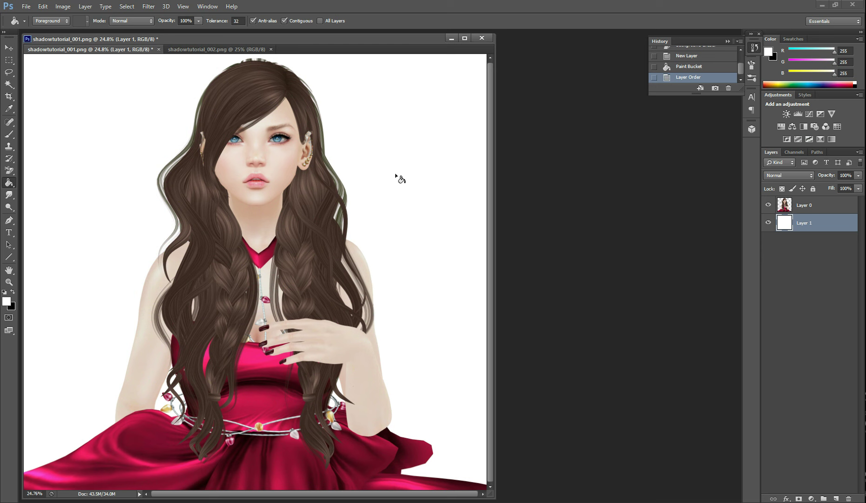
On Layer 0, apply Hue/Saturation to Yellows with Hue -12 and Lightness -5.
{"action": "left_click", "coordinate": [822, 208]}
{"action": "key", "text": "ctrl+u"}
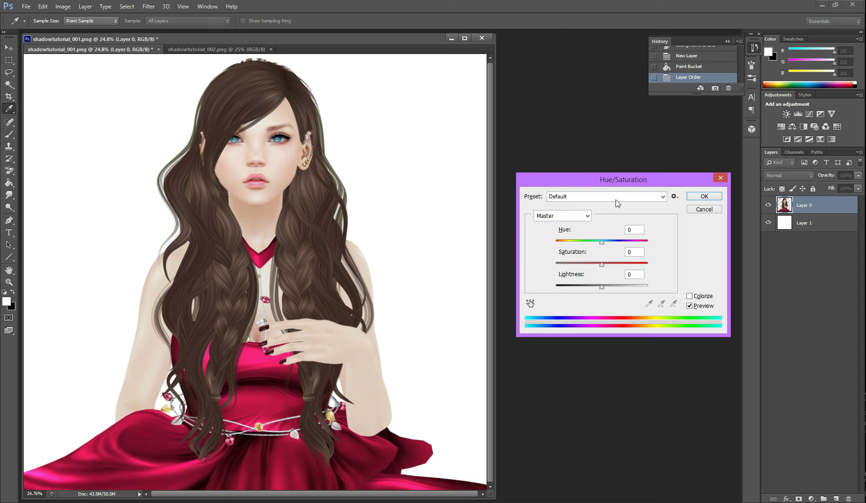
{"action": "left_click", "coordinate": [583, 215]}
{"action": "left_click", "coordinate": [578, 240]}
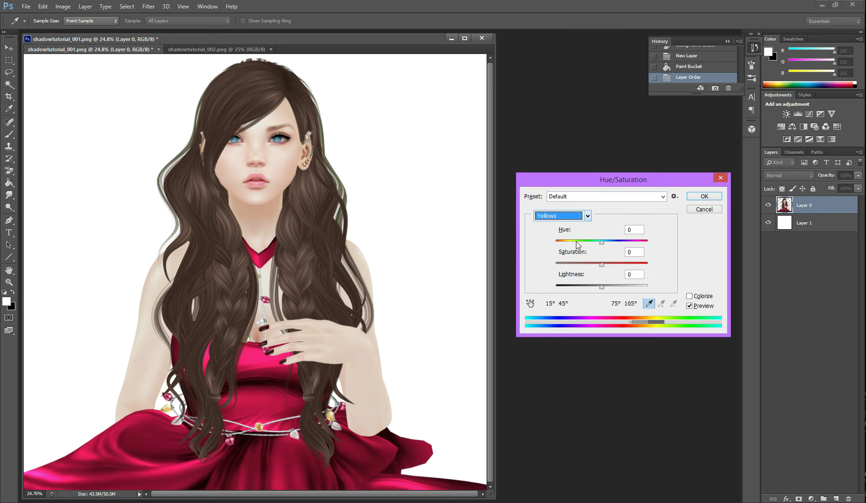
{"action": "left_click", "coordinate": [599, 247]}
{"action": "left_click_drag", "start_coordinate": [597, 245], "coordinate": [596, 246]}
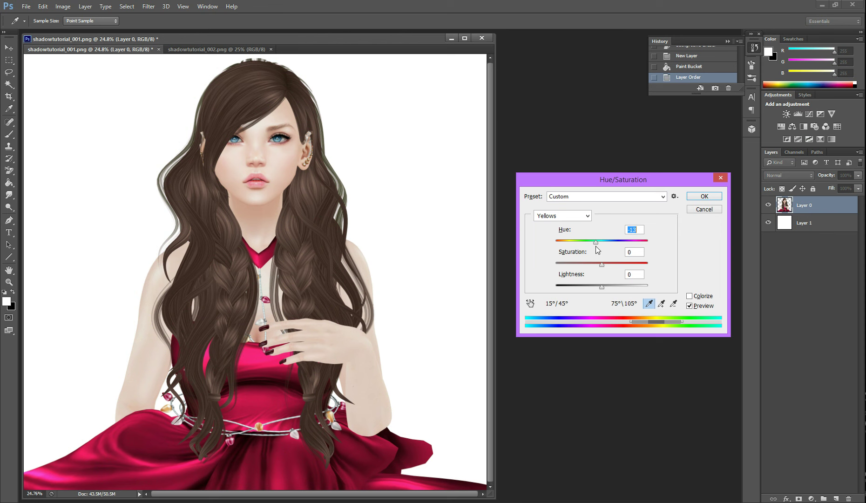
{"action": "left_click_drag", "start_coordinate": [603, 288], "coordinate": [599, 290]}
{"action": "left_click", "coordinate": [702, 195]}
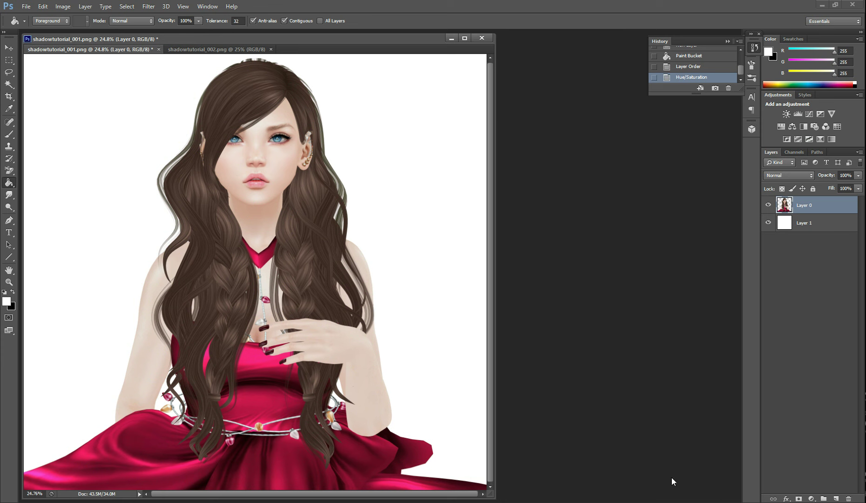
Add Layer 2 above the portrait and clip it to Layer 0.
{"action": "left_click", "coordinate": [836, 498]}
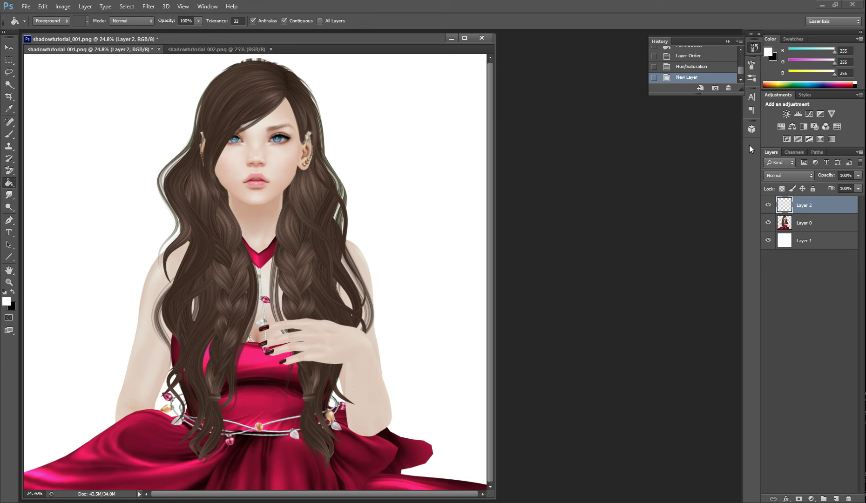
{"action": "right_click", "coordinate": [831, 206]}
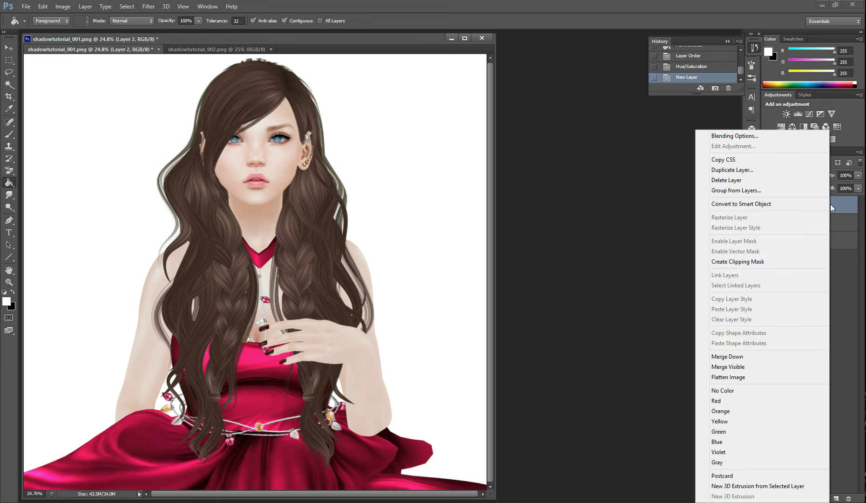
{"action": "left_click", "coordinate": [764, 262]}
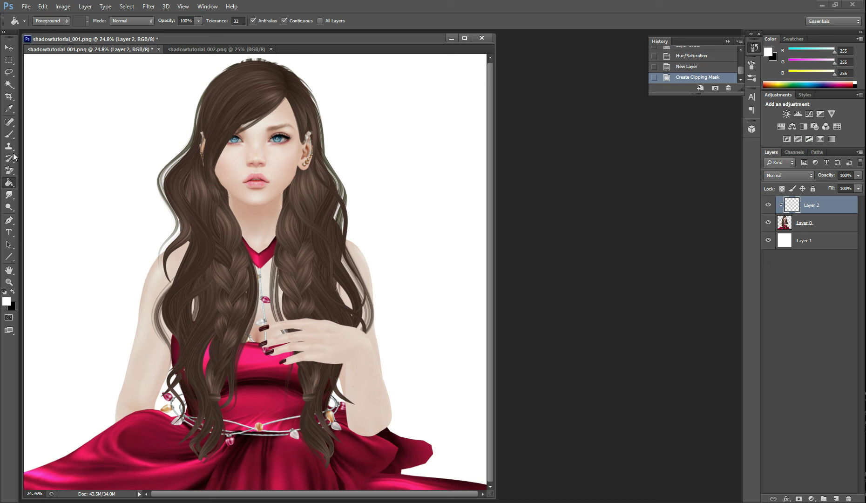
Paint black brush test strokes across the chest, hair, face and top of head.
{"action": "left_click", "coordinate": [9, 135]}
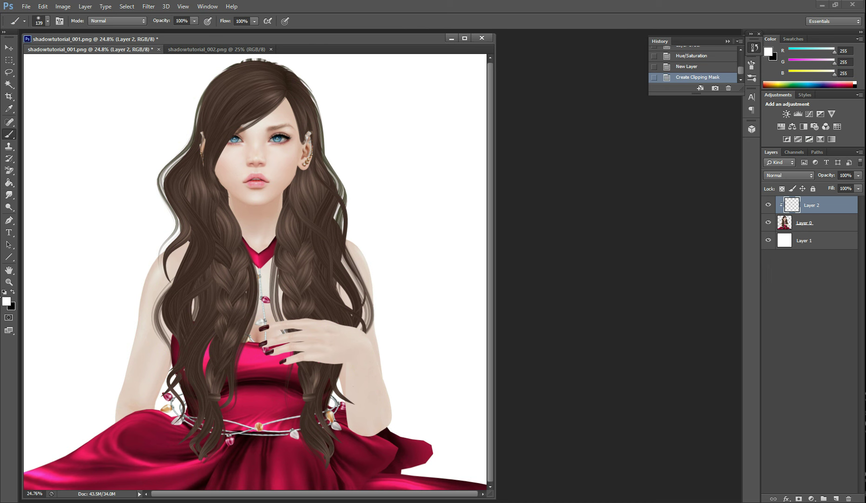
{"action": "left_click", "coordinate": [13, 291]}
{"action": "left_click_drag", "start_coordinate": [146, 309], "coordinate": [362, 259]}
{"action": "left_click_drag", "start_coordinate": [167, 209], "coordinate": [347, 204]}
{"action": "left_click_drag", "start_coordinate": [190, 148], "coordinate": [326, 162]}
{"action": "left_click_drag", "start_coordinate": [202, 110], "coordinate": [314, 116]}
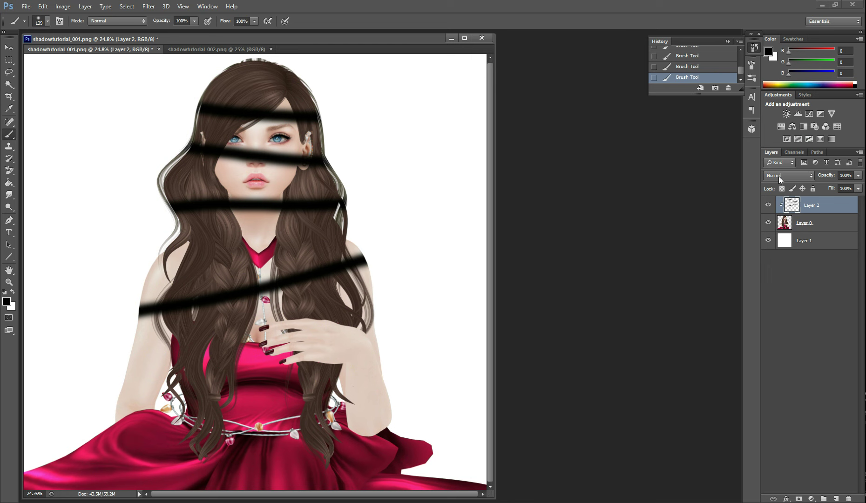
Release and re-clip Layer 2, then step History back to the Create Clipping Mask state.
{"action": "right_click", "coordinate": [823, 201]}
{"action": "left_click", "coordinate": [772, 261]}
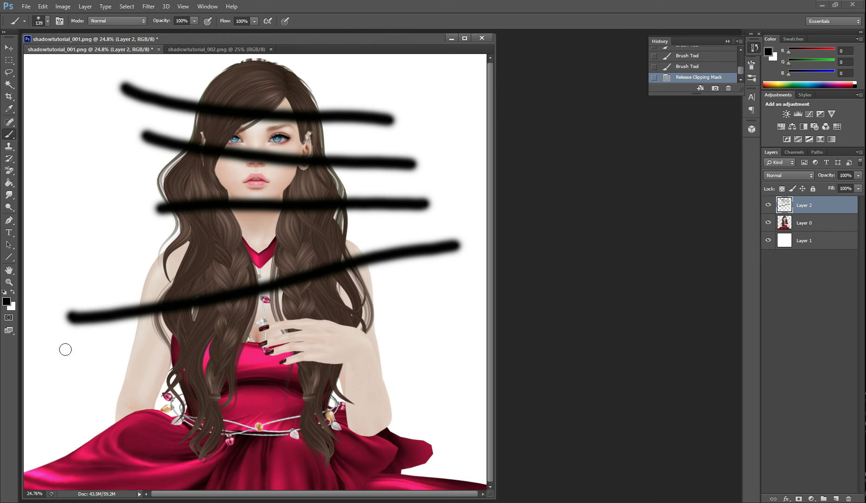
{"action": "right_click", "coordinate": [831, 208]}
{"action": "left_click", "coordinate": [797, 267]}
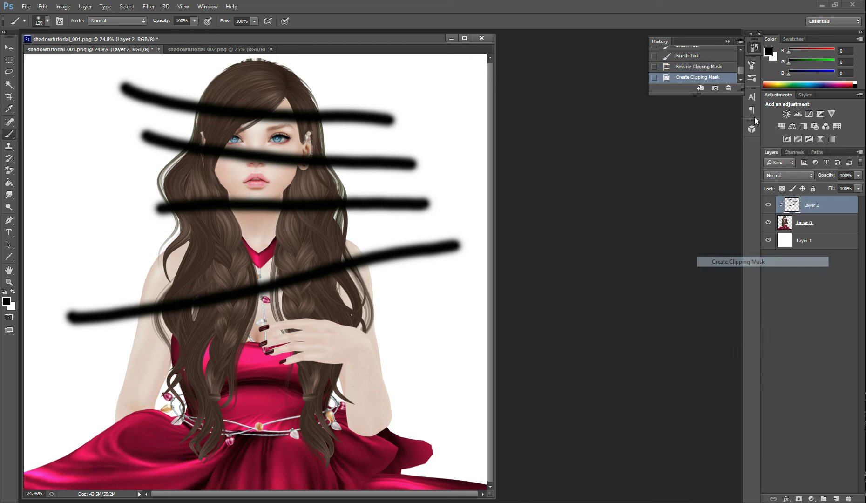
{"action": "scroll", "coordinate": [708, 70], "scroll_direction": "up", "scroll_amount": 3}
{"action": "left_click", "coordinate": [707, 63]}
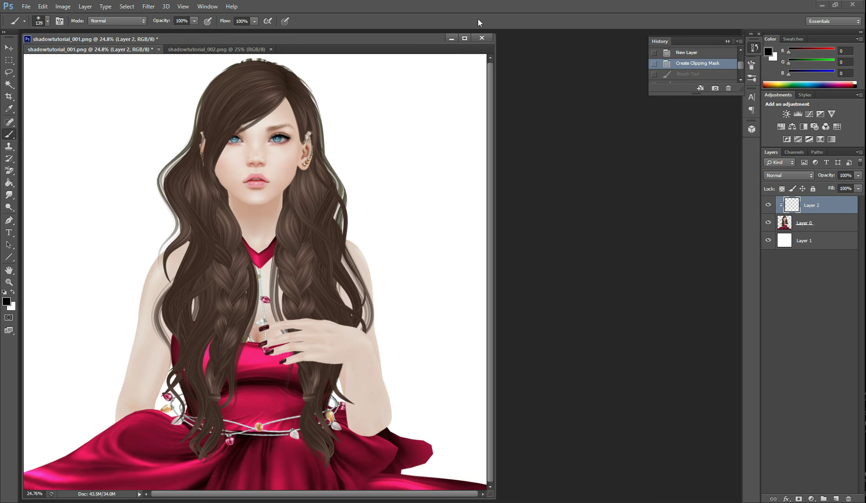
Set the brush preset to 0% hardness and 147 px size.
{"action": "left_click", "coordinate": [47, 21]}
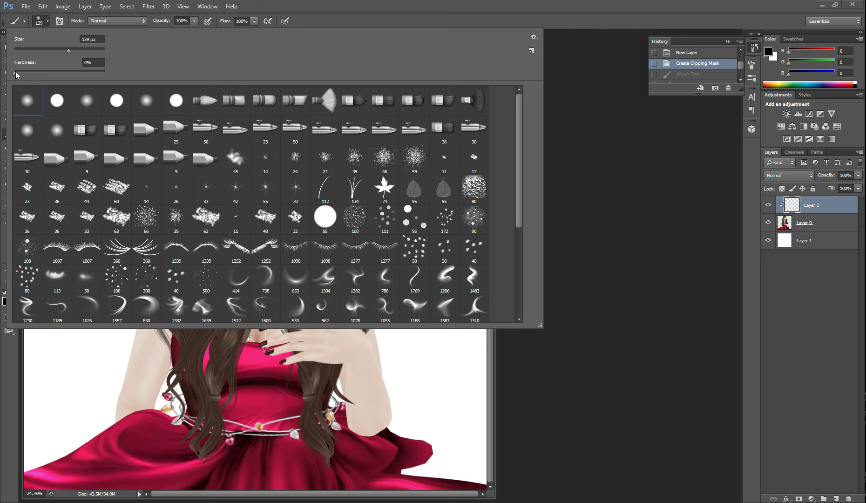
{"action": "left_click_drag", "start_coordinate": [16, 75], "coordinate": [8, 76]}
{"action": "left_click_drag", "start_coordinate": [67, 52], "coordinate": [70, 50]}
{"action": "left_click", "coordinate": [47, 22]}
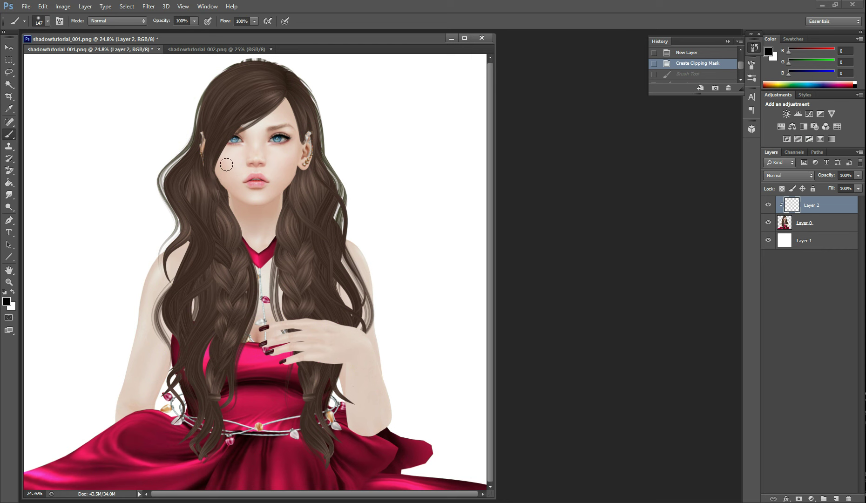
Paint 52%-opacity grey test strokes over the face, nose and neck, then revert them.
{"action": "left_click", "coordinate": [195, 21]}
{"action": "left_click", "coordinate": [171, 30]}
{"action": "left_click_drag", "start_coordinate": [216, 170], "coordinate": [326, 164]}
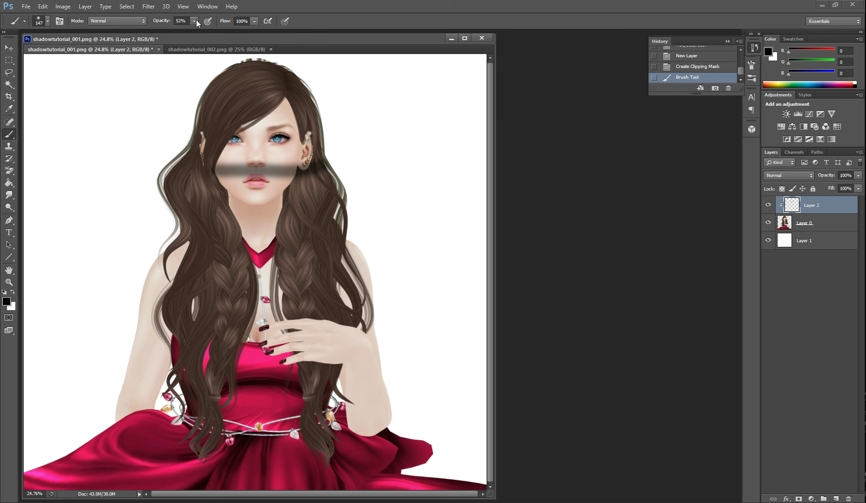
{"action": "left_click_drag", "start_coordinate": [243, 129], "coordinate": [258, 174]}
{"action": "left_click_drag", "start_coordinate": [276, 217], "coordinate": [279, 247]}
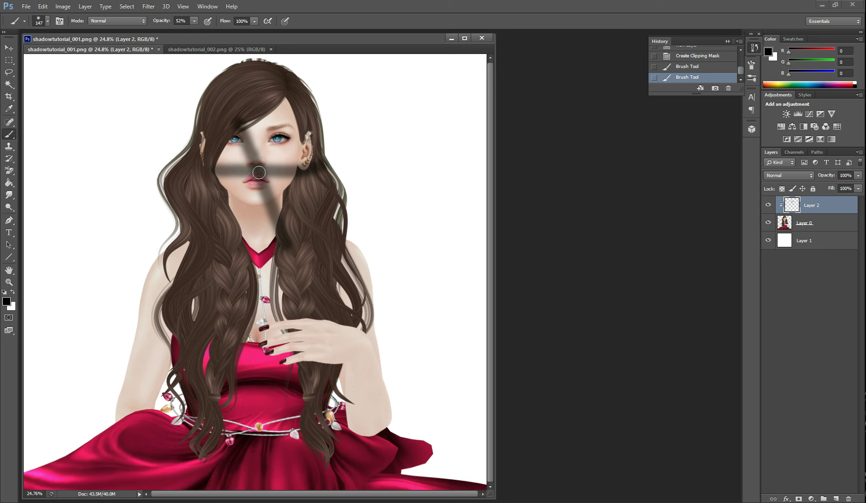
{"action": "left_click", "coordinate": [677, 56]}
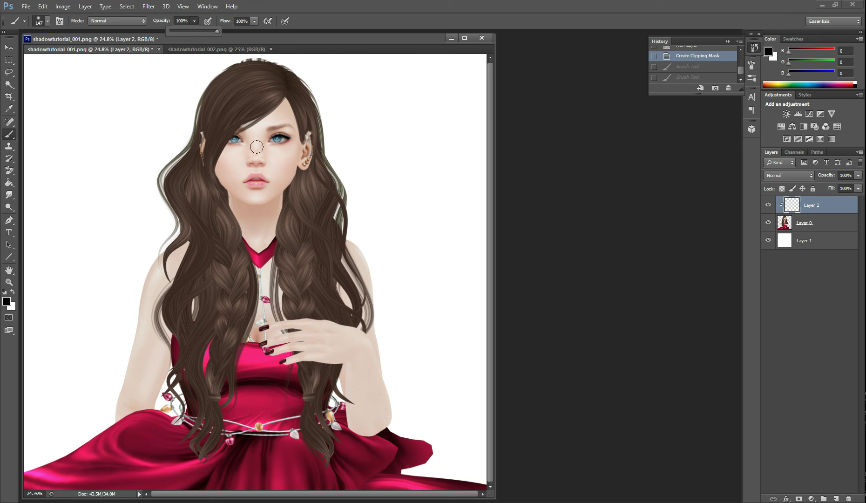
Paint a black X across the face, fade Layer 2 to 39%, then revert it in History.
{"action": "left_click_drag", "start_coordinate": [231, 143], "coordinate": [290, 183]}
{"action": "left_click_drag", "start_coordinate": [252, 207], "coordinate": [280, 134]}
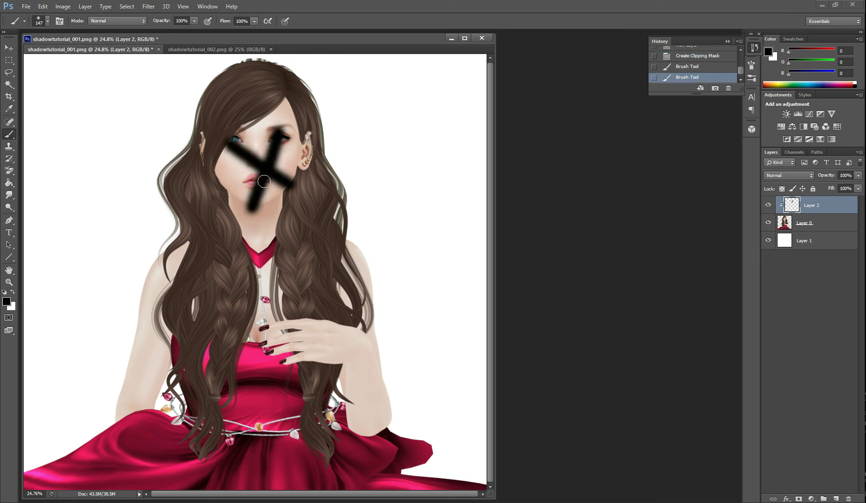
{"action": "left_click", "coordinate": [859, 175]}
{"action": "left_click_drag", "start_coordinate": [860, 186], "coordinate": [830, 184]}
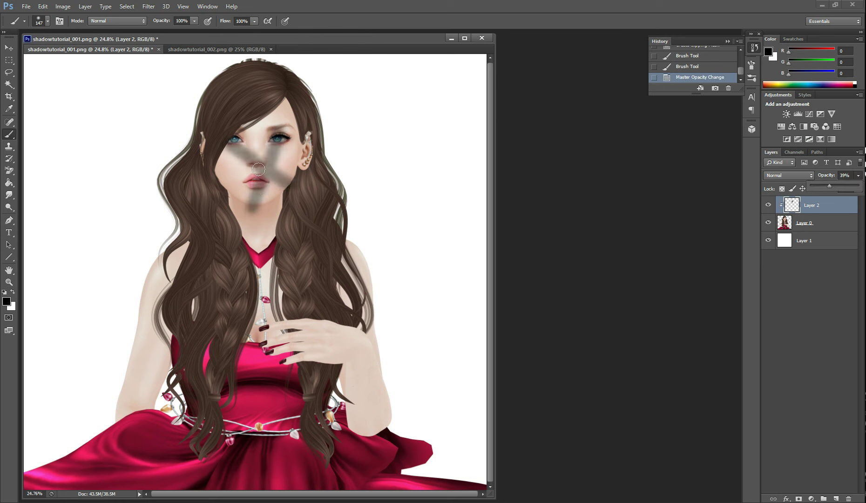
{"action": "scroll", "coordinate": [706, 62], "scroll_direction": "up", "scroll_amount": 2}
{"action": "left_click", "coordinate": [704, 66]}
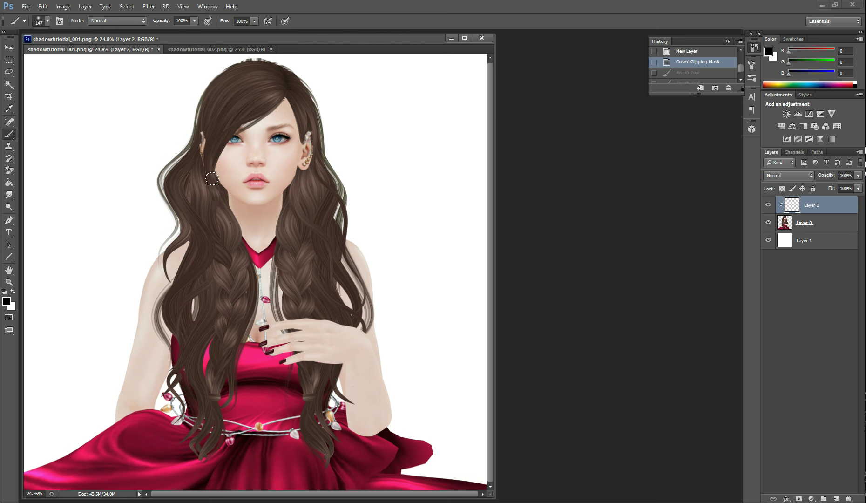
Paint soft black under the chin and jaw, and set Layer 2 opacity to 34%.
{"action": "mouse_move", "coordinate": [212, 178]}
{"action": "left_mouse_down"}
{"action": "mouse_move", "coordinate": [258, 209]}
{"action": "mouse_move", "coordinate": [278, 205]}
{"action": "mouse_move", "coordinate": [298, 177]}
{"action": "mouse_move", "coordinate": [261, 204]}
{"action": "mouse_move", "coordinate": [236, 203]}
{"action": "mouse_move", "coordinate": [223, 190]}
{"action": "mouse_move", "coordinate": [264, 226]}
{"action": "mouse_move", "coordinate": [285, 204]}
{"action": "mouse_move", "coordinate": [268, 217]}
{"action": "mouse_move", "coordinate": [248, 210]}
{"action": "mouse_move", "coordinate": [261, 217]}
{"action": "mouse_move", "coordinate": [278, 208]}
{"action": "mouse_move", "coordinate": [293, 184]}
{"action": "mouse_move", "coordinate": [276, 205]}
{"action": "mouse_move", "coordinate": [243, 215]}
{"action": "mouse_move", "coordinate": [218, 187]}
{"action": "left_mouse_up"}
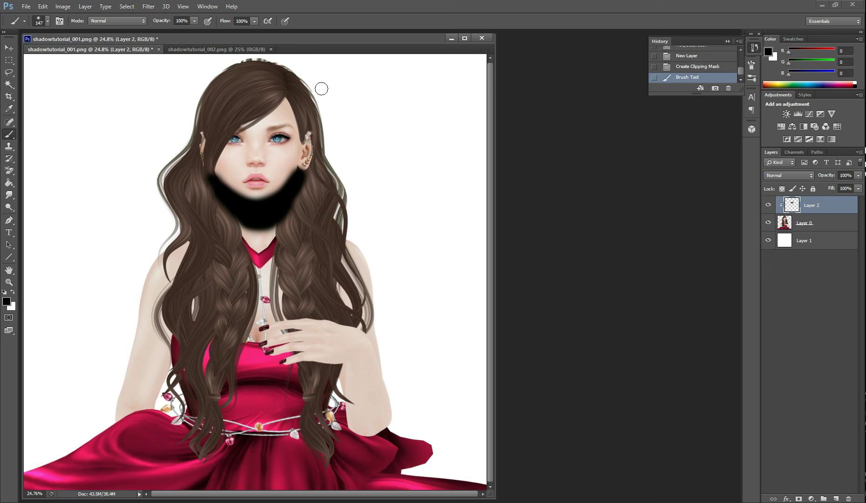
{"action": "left_click", "coordinate": [858, 176]}
{"action": "left_click", "coordinate": [827, 185]}
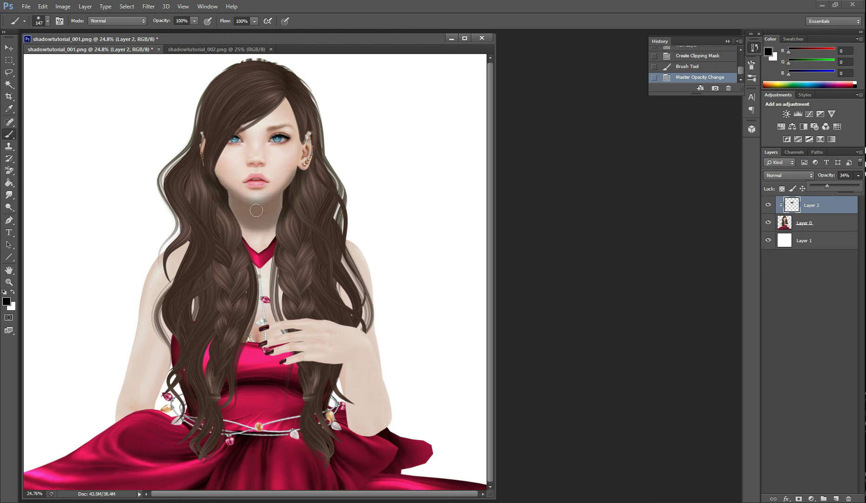
Zoom in, switch to 100% view, and scroll to the neck and collar.
{"action": "left_click", "coordinate": [188, 7]}
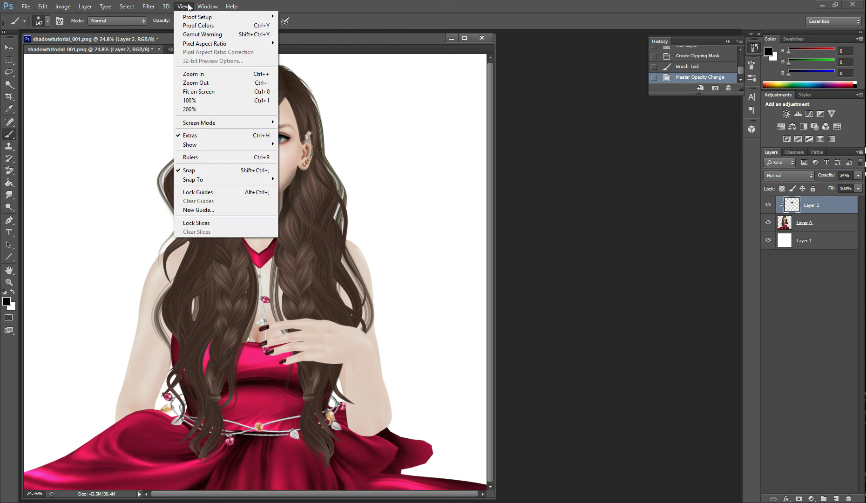
{"action": "left_click", "coordinate": [200, 75]}
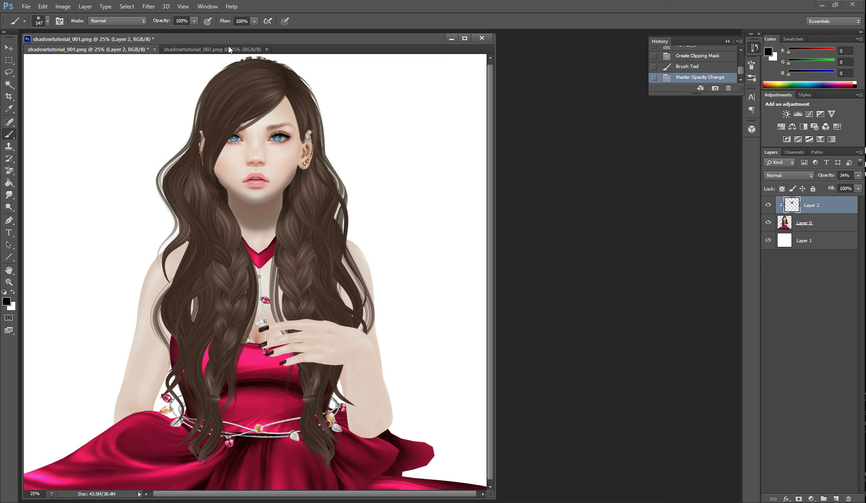
{"action": "left_click", "coordinate": [183, 7]}
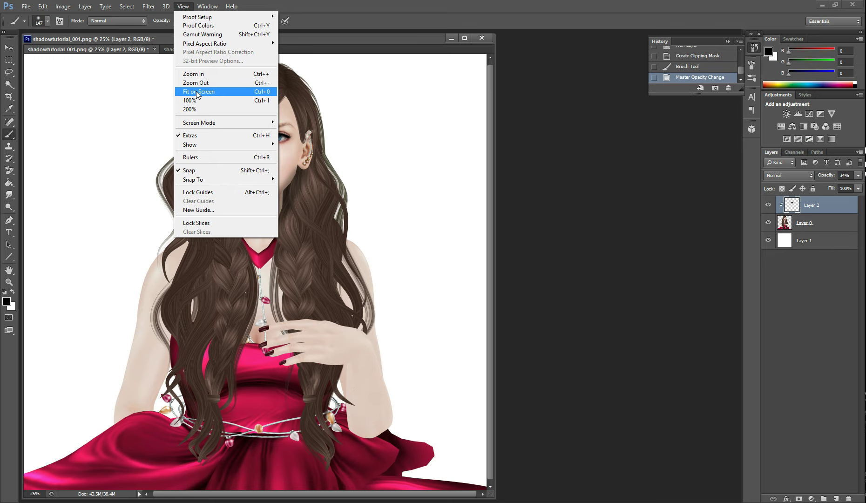
{"action": "left_click", "coordinate": [194, 101]}
{"action": "scroll", "coordinate": [410, 186], "scroll_direction": "up", "scroll_amount": 10}
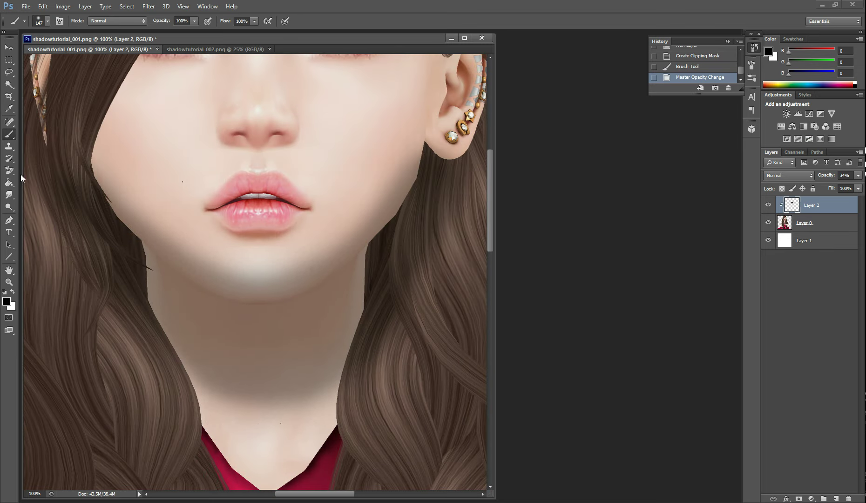
Switch to the Eraser at 41% and trim the jaw shadow along both cheeks and chin.
{"action": "left_click", "coordinate": [7, 172]}
{"action": "left_click", "coordinate": [51, 168]}
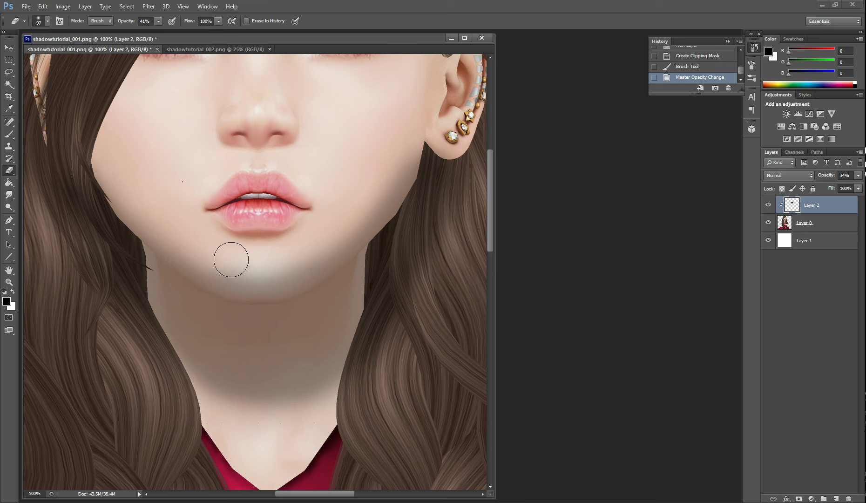
{"action": "left_click", "coordinate": [411, 143]}
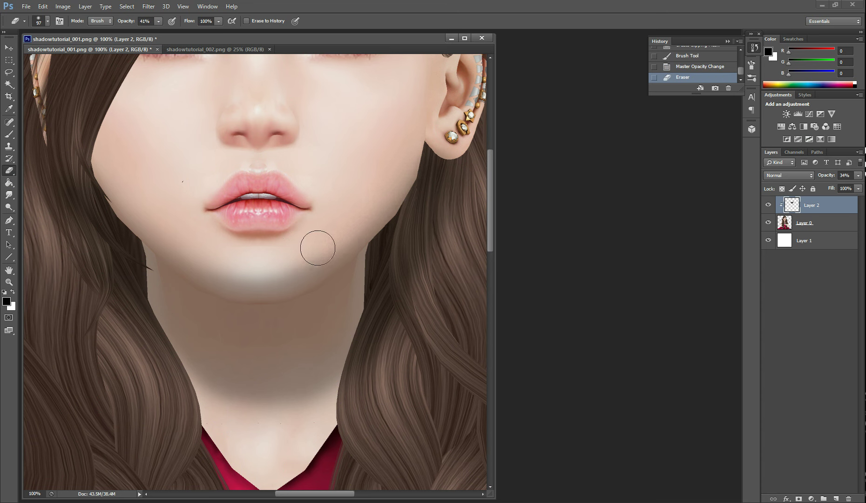
{"action": "mouse_move", "coordinate": [311, 252]}
{"action": "left_mouse_down"}
{"action": "mouse_move", "coordinate": [283, 265]}
{"action": "mouse_move", "coordinate": [238, 261]}
{"action": "mouse_move", "coordinate": [151, 201]}
{"action": "left_mouse_up"}
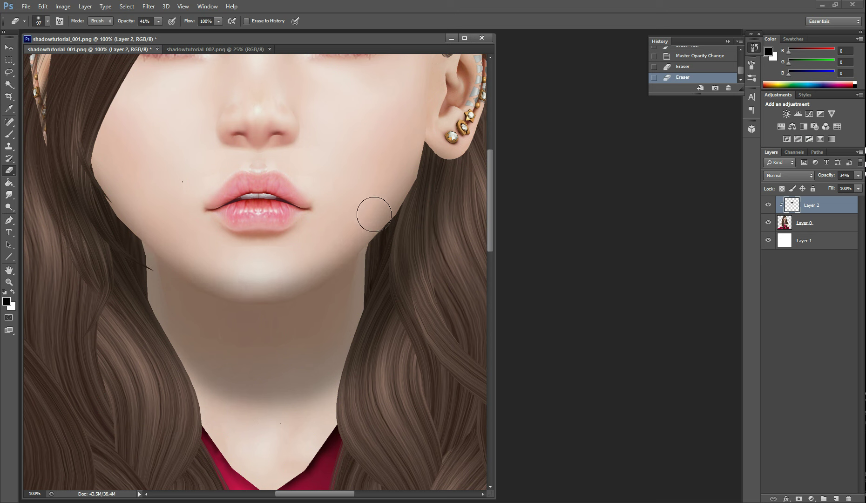
{"action": "left_click_drag", "start_coordinate": [379, 209], "coordinate": [406, 144]}
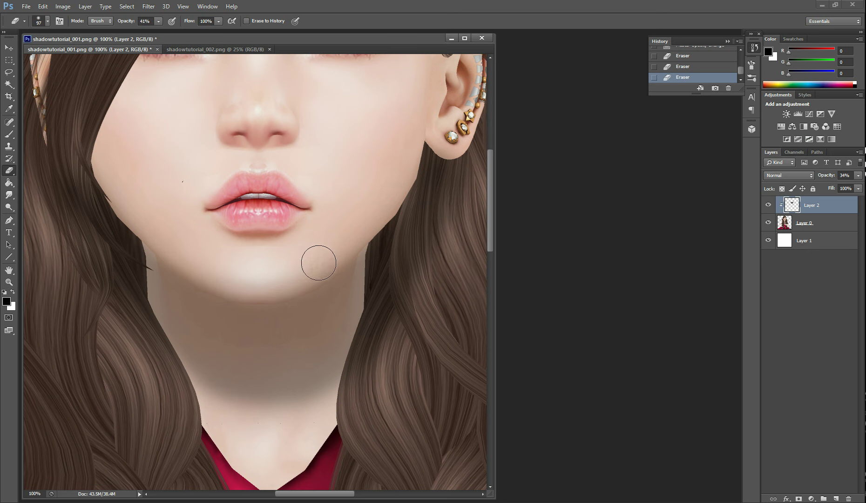
{"action": "left_click_drag", "start_coordinate": [374, 215], "coordinate": [412, 148]}
Fit the portrait on screen, set Eraser opacity to 15%, and toggle Layer 2 to compare.
{"action": "left_click", "coordinate": [127, 6]}
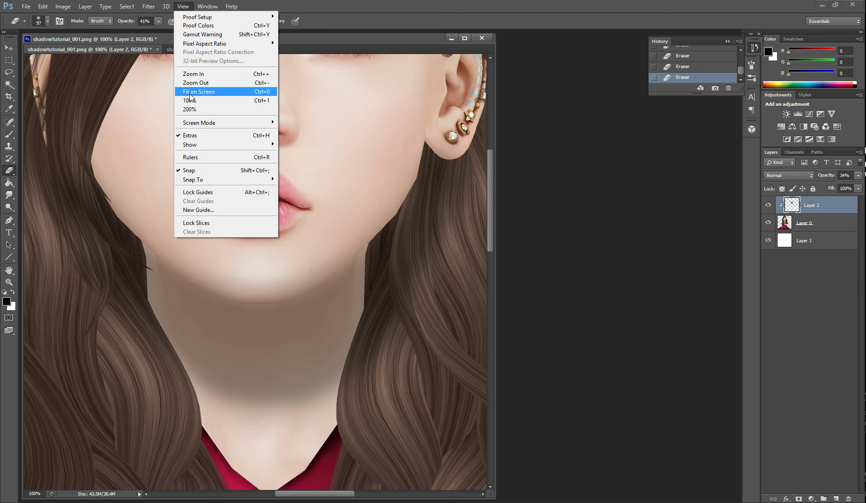
{"action": "left_click", "coordinate": [190, 92]}
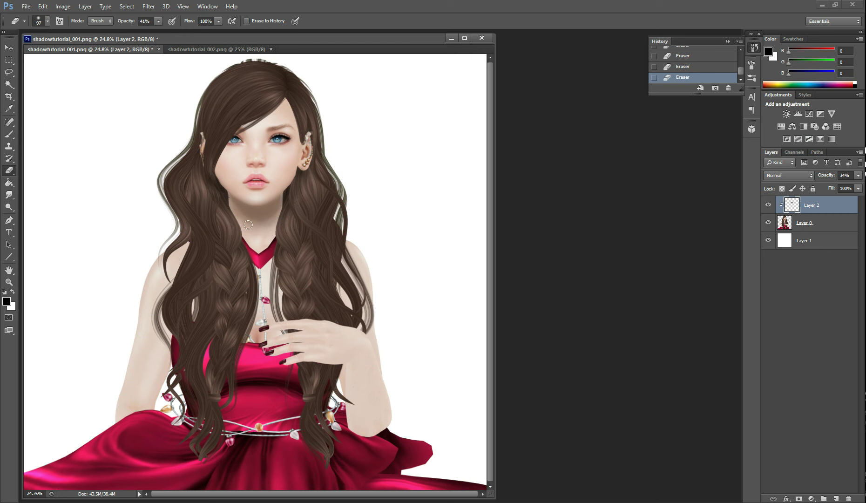
{"action": "left_click", "coordinate": [158, 21]}
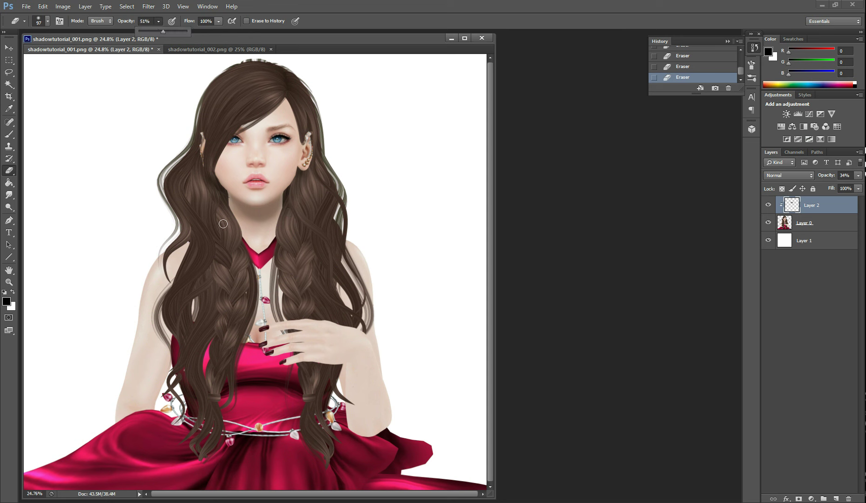
{"action": "left_click_drag", "start_coordinate": [147, 34], "coordinate": [145, 31]}
{"action": "left_click", "coordinate": [233, 225]}
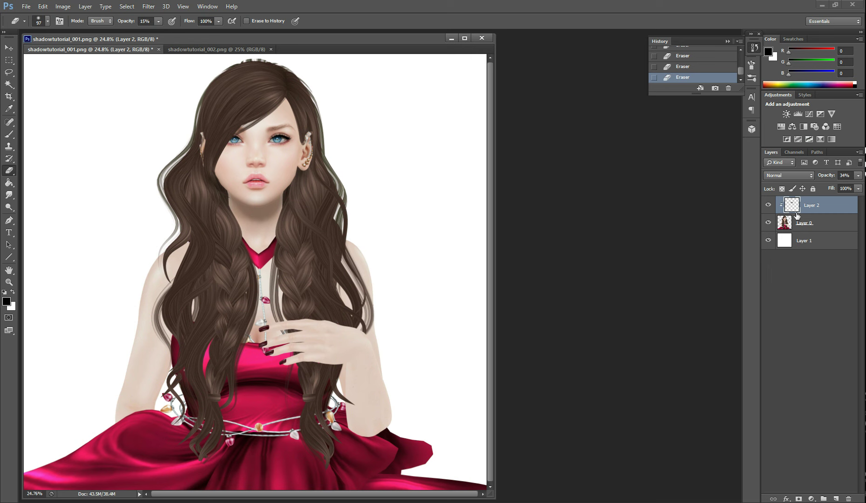
{"action": "left_click", "coordinate": [769, 206]}
{"action": "left_click", "coordinate": [770, 207]}
Select Layer 0 in the Layers panel.
{"action": "left_click", "coordinate": [841, 224]}
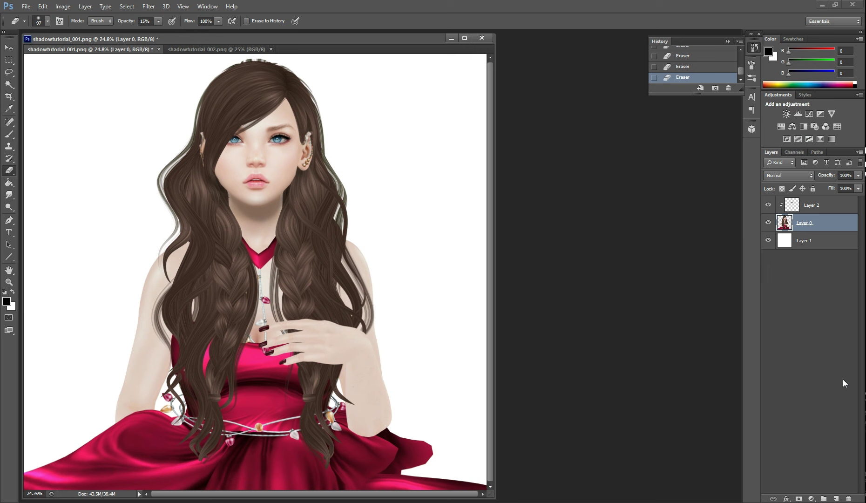
Create an empty Layer 3 directly above Layer 0 and below Layer 2.
{"action": "left_click", "coordinate": [837, 499]}
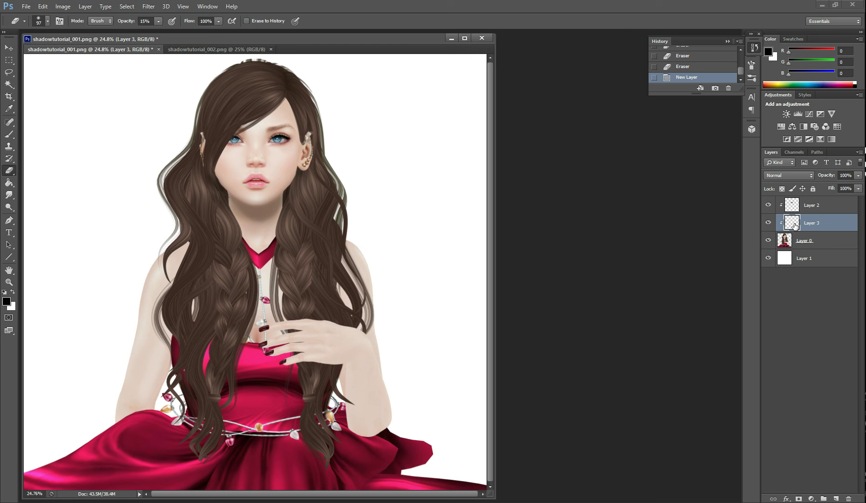
{"action": "right_click", "coordinate": [823, 225]}
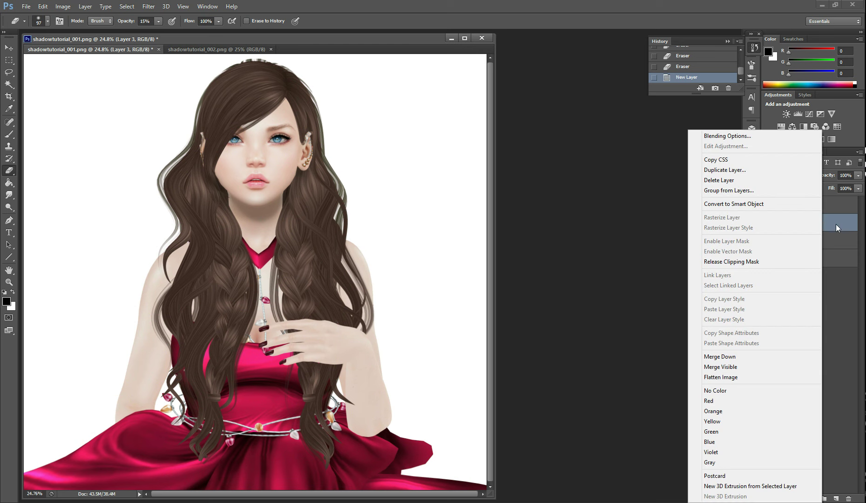
{"action": "key", "text": "Escape"}
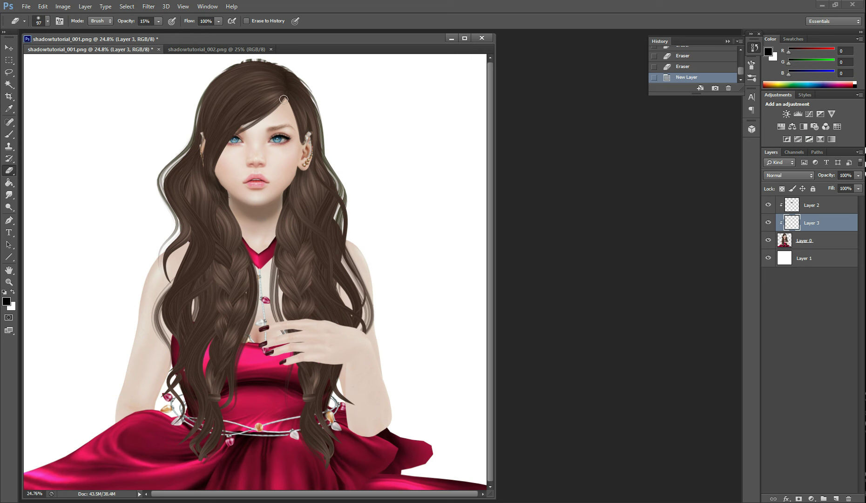
Brush black strokes down both sides of the hair on Layer 3 and fade it to 16%.
{"action": "left_click", "coordinate": [271, 110]}
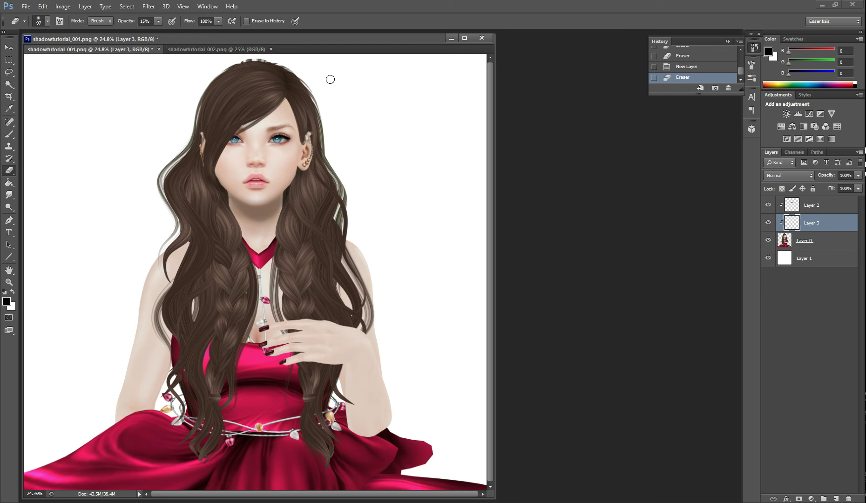
{"action": "left_click", "coordinate": [9, 134]}
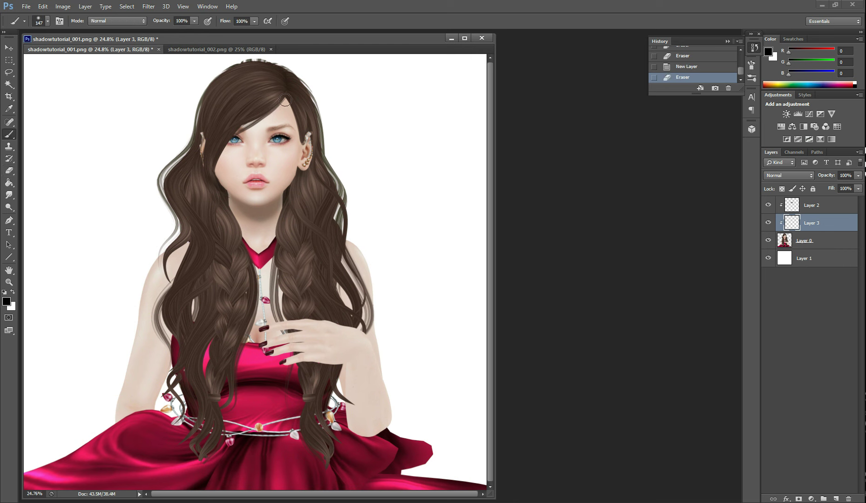
{"action": "mouse_move", "coordinate": [286, 99]}
{"action": "left_mouse_down"}
{"action": "mouse_move", "coordinate": [248, 124]}
{"action": "mouse_move", "coordinate": [222, 162]}
{"action": "mouse_move", "coordinate": [221, 192]}
{"action": "mouse_move", "coordinate": [254, 293]}
{"action": "mouse_move", "coordinate": [217, 410]}
{"action": "left_mouse_up"}
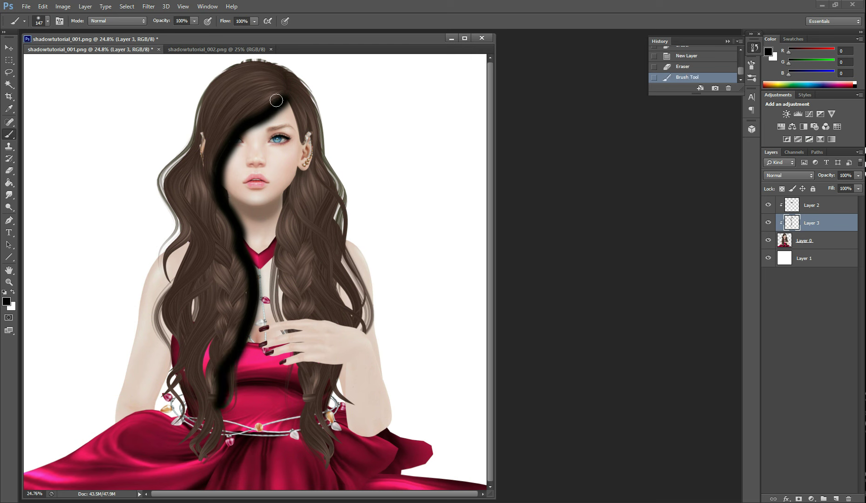
{"action": "mouse_move", "coordinate": [295, 105]}
{"action": "left_mouse_down"}
{"action": "mouse_move", "coordinate": [303, 144]}
{"action": "mouse_move", "coordinate": [284, 100]}
{"action": "left_mouse_up"}
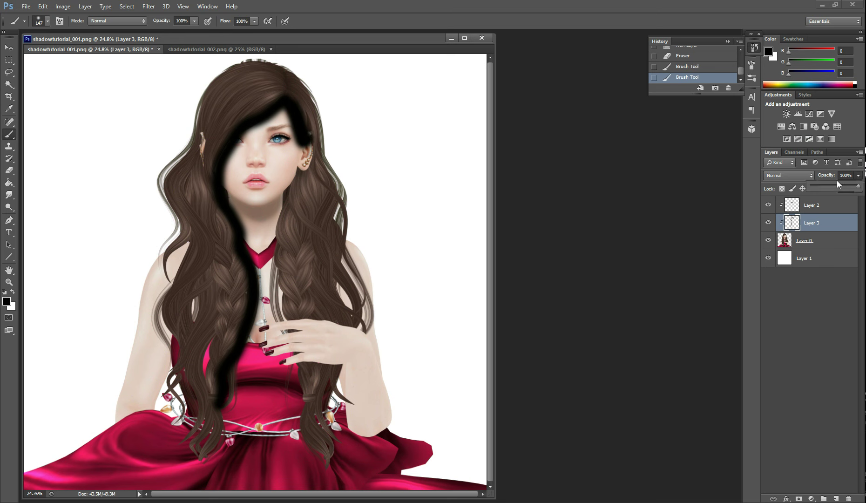
{"action": "left_click", "coordinate": [821, 186]}
{"action": "left_click_drag", "start_coordinate": [818, 185], "coordinate": [818, 185]}
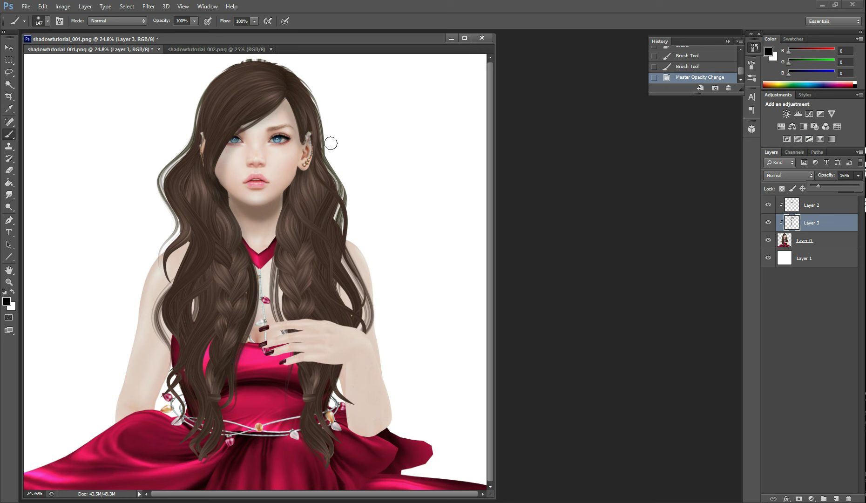
Zoom to 100% on the face and set the Eraser to 36% opacity.
{"action": "left_click", "coordinate": [205, 6]}
{"action": "mouse_move", "coordinate": [183, 6]}
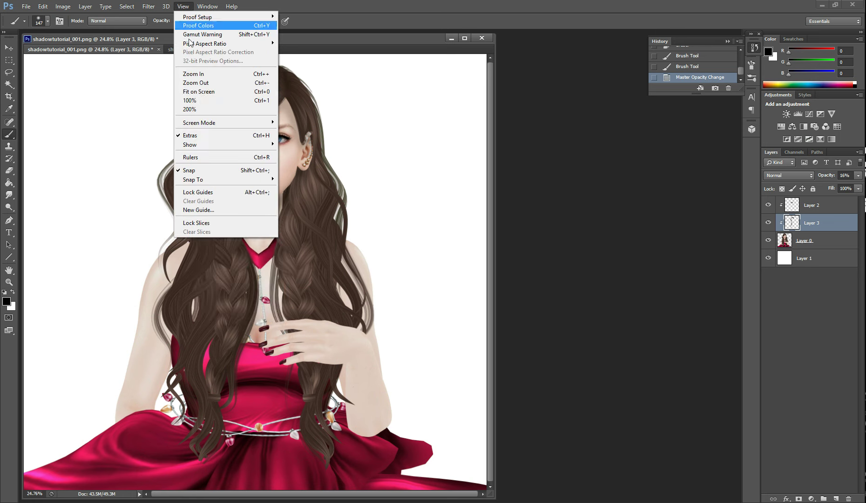
{"action": "left_click", "coordinate": [203, 100]}
{"action": "left_click_drag", "start_coordinate": [493, 278], "coordinate": [472, 157]}
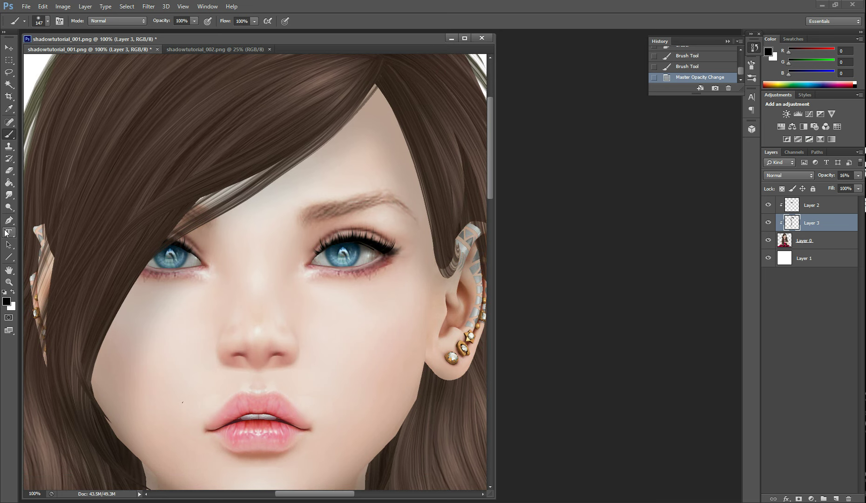
{"action": "left_click", "coordinate": [8, 170]}
{"action": "left_click", "coordinate": [157, 22]}
{"action": "left_click", "coordinate": [135, 422]}
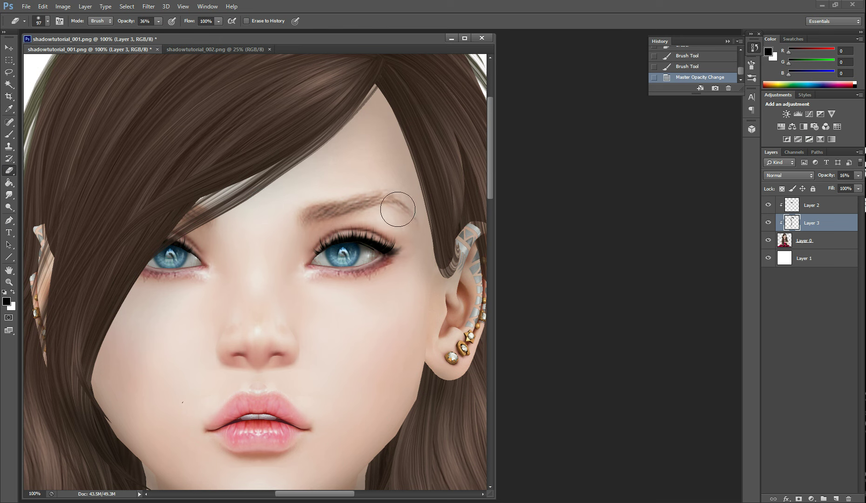
Erase shadow over the forehead, right cheek and right eye's outer corner, comparing Layer 3 on/off.
{"action": "left_click_drag", "start_coordinate": [379, 163], "coordinate": [373, 132]}
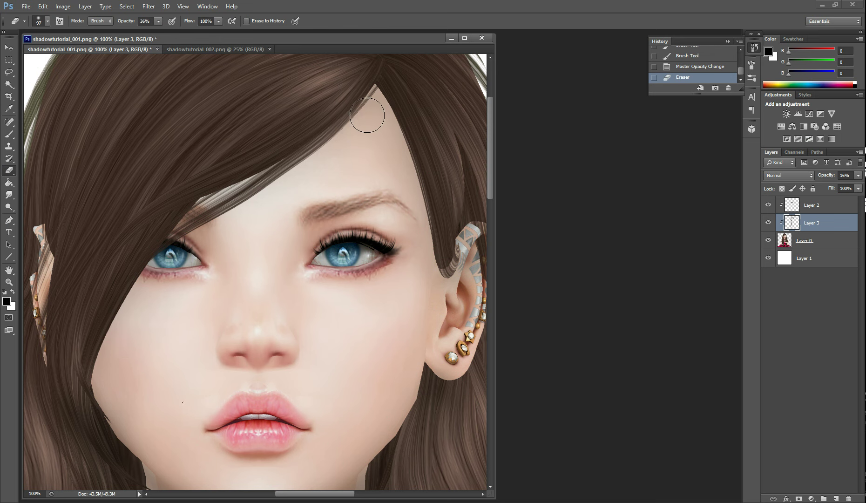
{"action": "left_click_drag", "start_coordinate": [416, 290], "coordinate": [465, 410]}
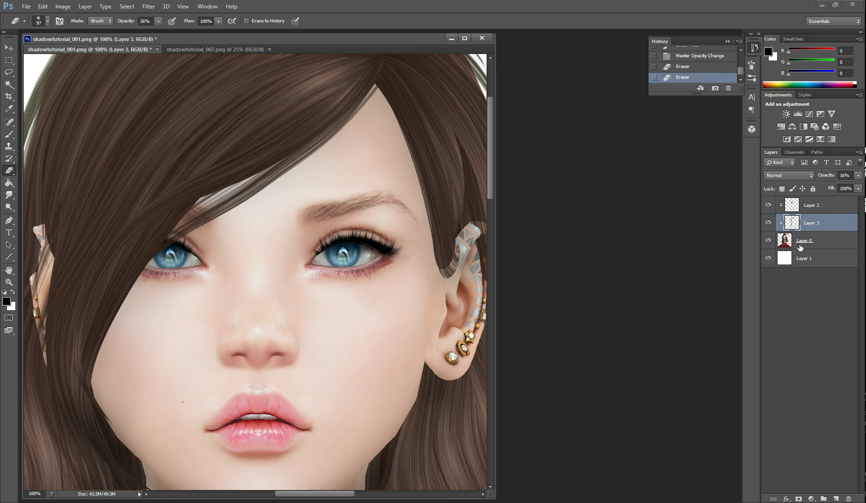
{"action": "left_click", "coordinate": [769, 224]}
{"action": "left_click", "coordinate": [768, 224]}
{"action": "left_click", "coordinate": [769, 224]}
{"action": "left_click", "coordinate": [769, 224]}
{"action": "left_click", "coordinate": [387, 266]}
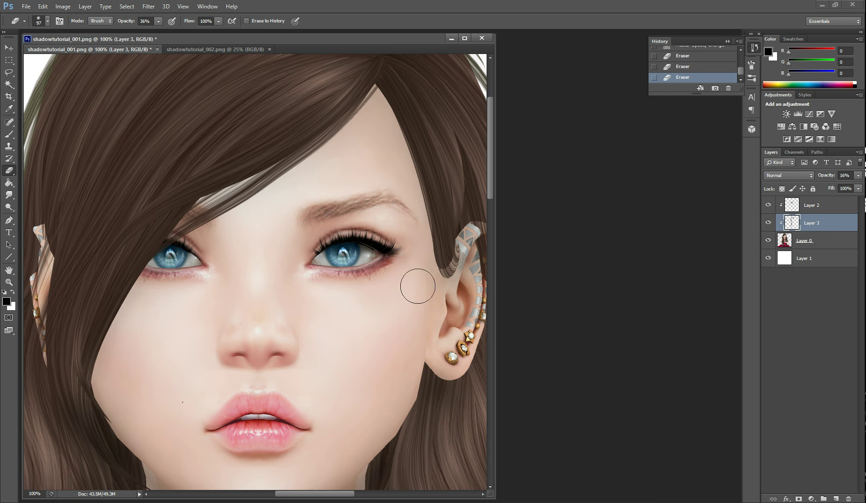
Select Layer 2 in the Layers panel.
{"action": "scroll", "coordinate": [370, 362], "scroll_direction": "down", "scroll_amount": 1}
{"action": "scroll", "coordinate": [370, 362], "scroll_direction": "down", "scroll_amount": 5}
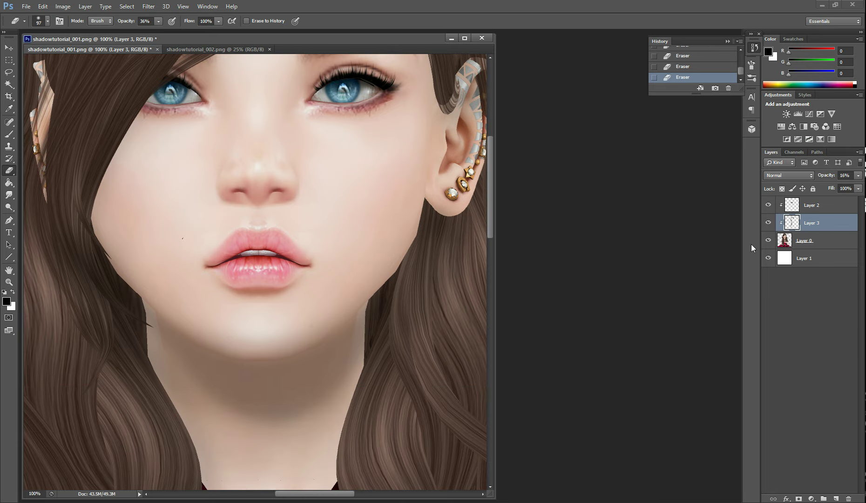
{"action": "left_click", "coordinate": [784, 207]}
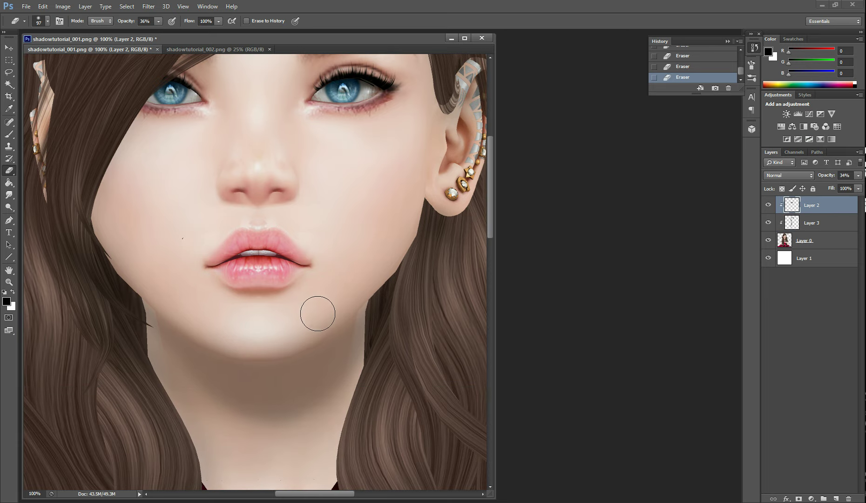
{"action": "scroll", "coordinate": [394, 209], "scroll_direction": "up", "scroll_amount": 3}
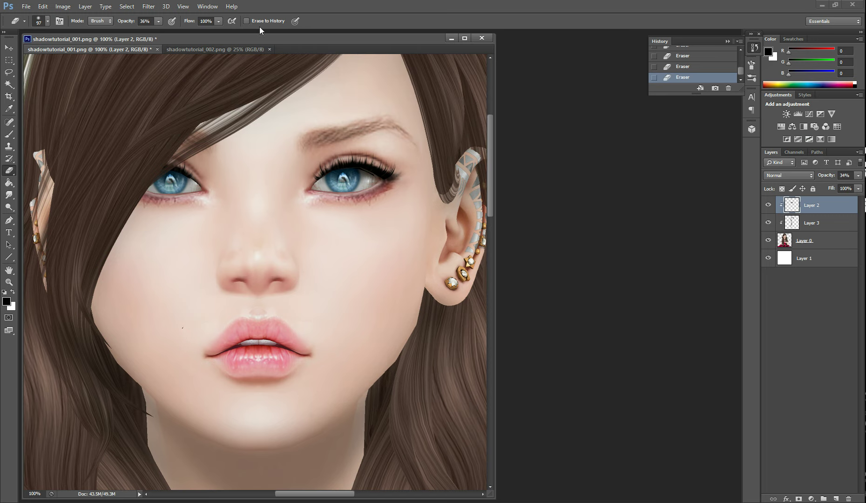
Fit the portrait on screen, toggle Layers 2 and 3 to compare, then select Layer 3.
{"action": "left_click", "coordinate": [183, 7]}
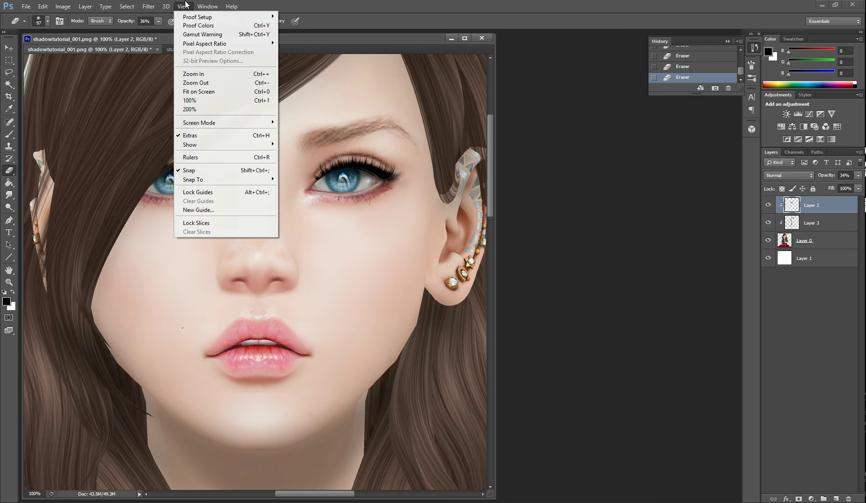
{"action": "left_click", "coordinate": [199, 93]}
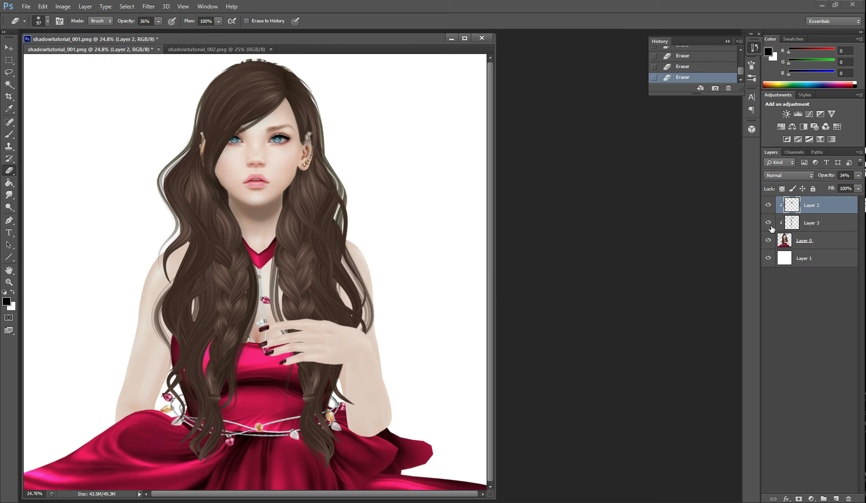
{"action": "left_click", "coordinate": [768, 205]}
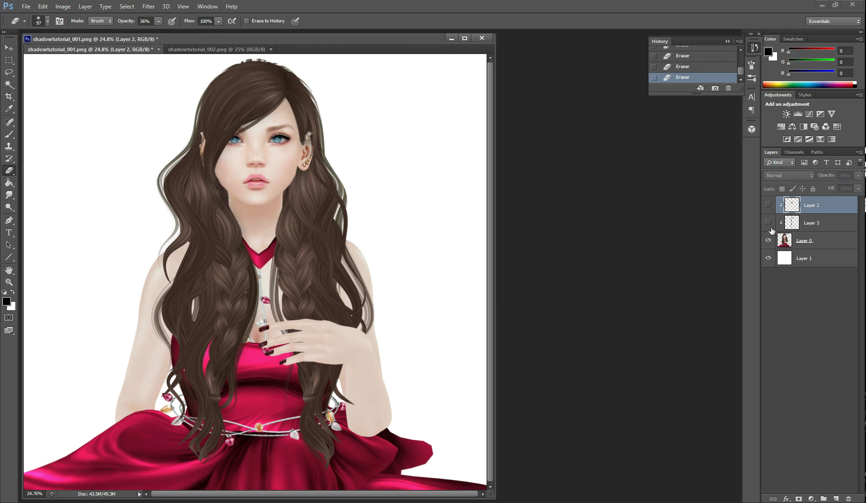
{"action": "left_click", "coordinate": [769, 223]}
{"action": "left_click", "coordinate": [768, 205]}
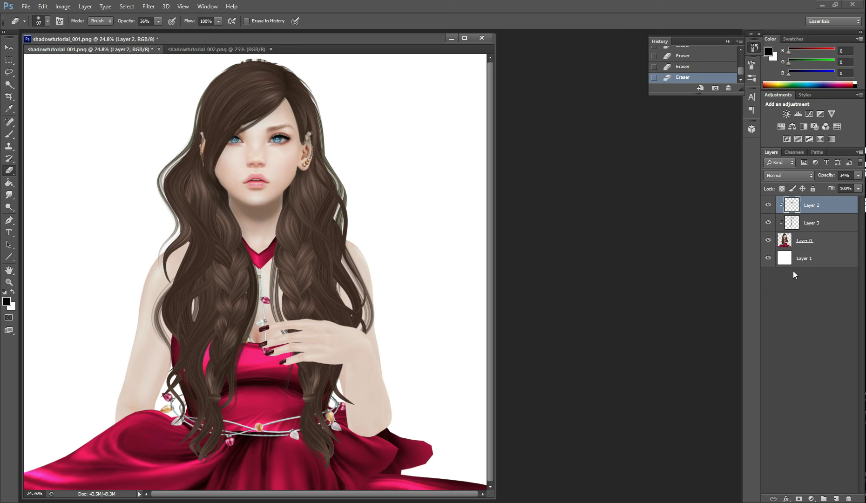
{"action": "left_click", "coordinate": [823, 225]}
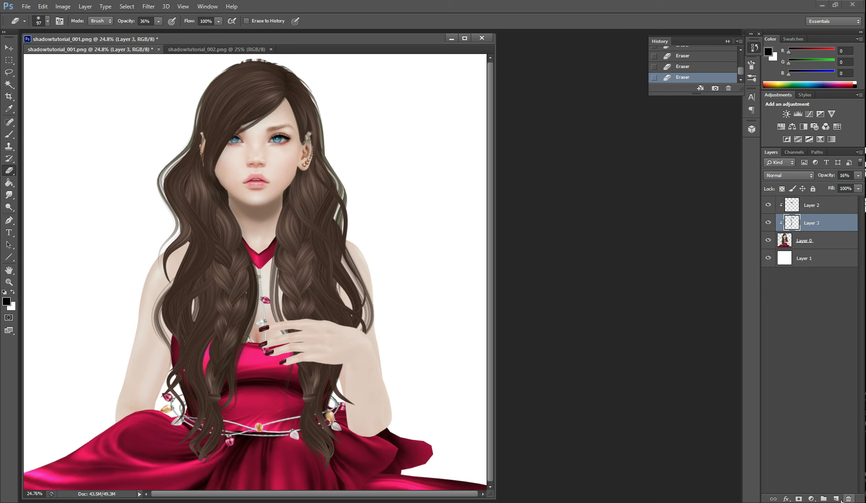
Add Layer 4 and brush a black shadow at the wrist and under the hand.
{"action": "left_click", "coordinate": [837, 499]}
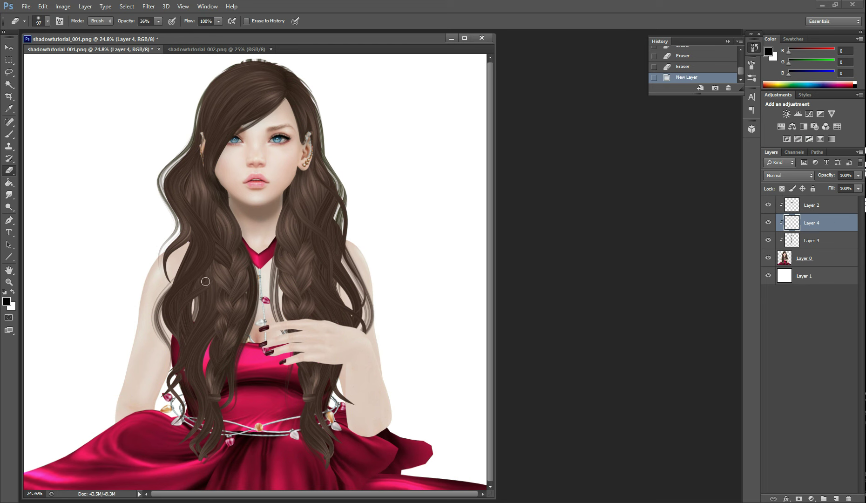
{"action": "left_click", "coordinate": [9, 134]}
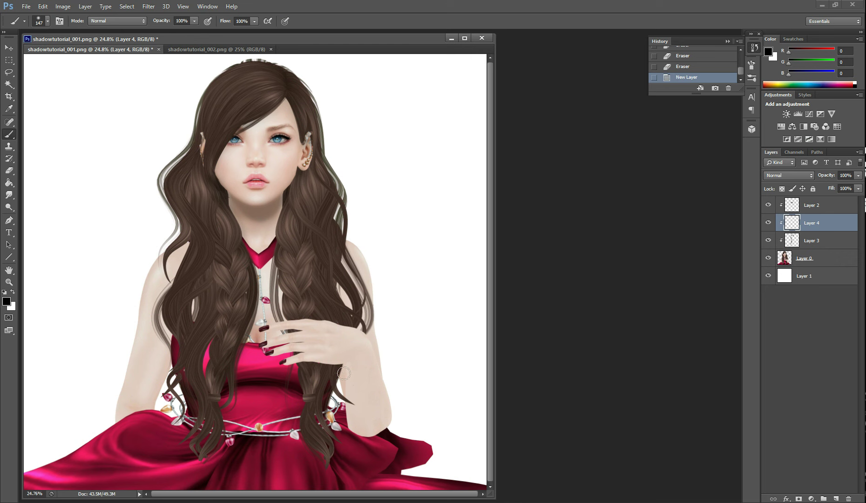
{"action": "left_click_drag", "start_coordinate": [342, 371], "coordinate": [336, 372]}
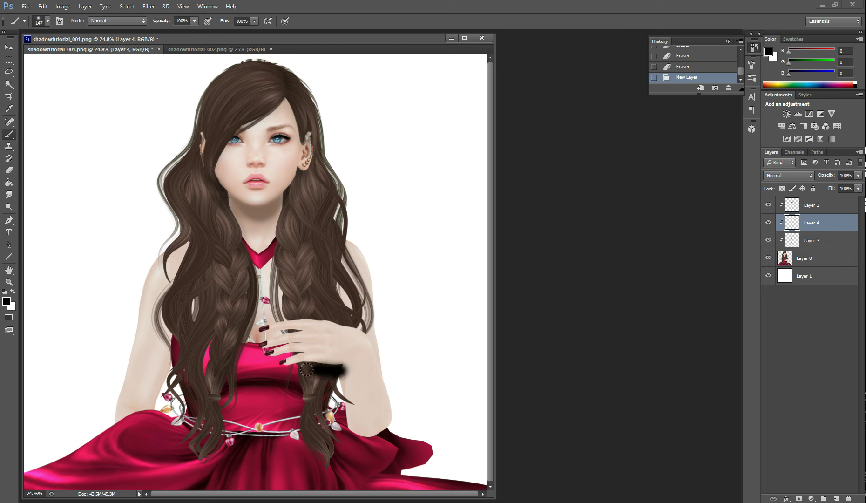
{"action": "mouse_move", "coordinate": [305, 370]}
{"action": "left_mouse_down"}
{"action": "mouse_move", "coordinate": [293, 381]}
{"action": "mouse_move", "coordinate": [336, 371]}
{"action": "mouse_move", "coordinate": [286, 374]}
{"action": "mouse_move", "coordinate": [302, 381]}
{"action": "mouse_move", "coordinate": [338, 373]}
{"action": "mouse_move", "coordinate": [344, 435]}
{"action": "mouse_move", "coordinate": [387, 438]}
{"action": "mouse_move", "coordinate": [352, 438]}
{"action": "mouse_move", "coordinate": [341, 416]}
{"action": "mouse_move", "coordinate": [329, 415]}
{"action": "mouse_move", "coordinate": [329, 379]}
{"action": "mouse_move", "coordinate": [332, 422]}
{"action": "left_mouse_up"}
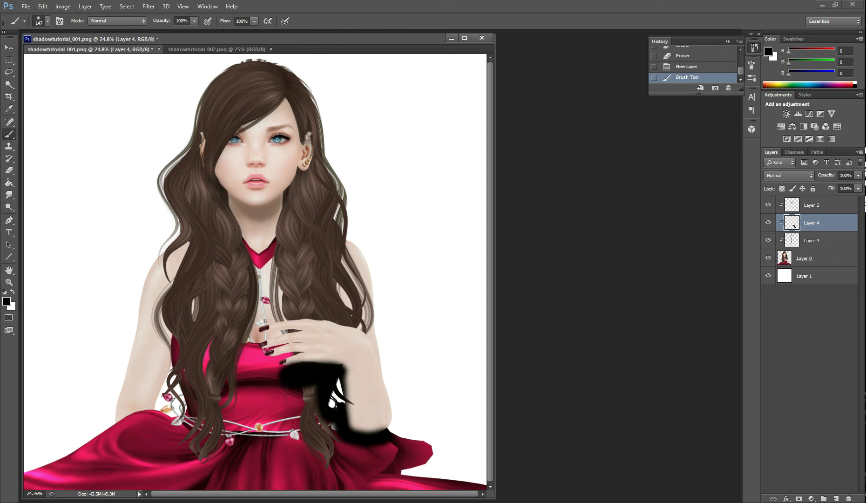
Set Layer 4's opacity to 30%.
{"action": "left_click", "coordinate": [858, 176]}
{"action": "left_click", "coordinate": [821, 186]}
{"action": "left_click_drag", "start_coordinate": [822, 185], "coordinate": [825, 185]}
{"action": "left_click", "coordinate": [9, 170]}
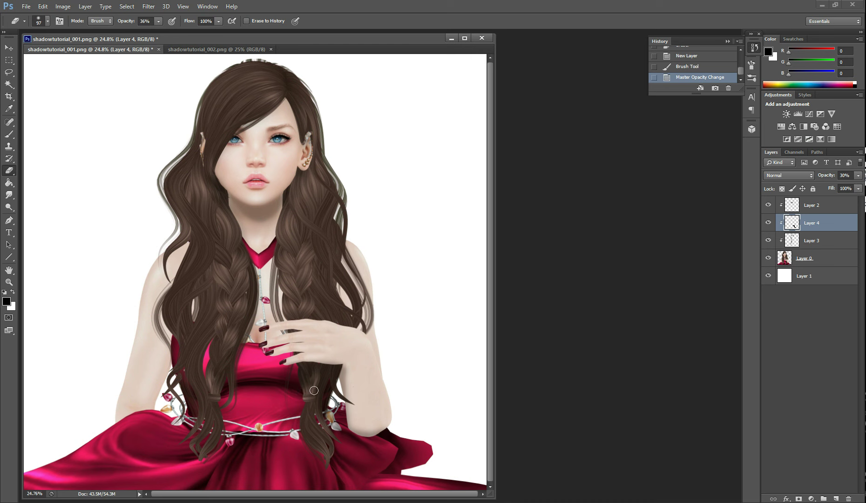
Erase stray shadow over the hand and forearm, and drop Layer 4 opacity to 10%.
{"action": "mouse_move", "coordinate": [314, 390]}
{"action": "left_mouse_down"}
{"action": "mouse_move", "coordinate": [287, 378]}
{"action": "mouse_move", "coordinate": [294, 366]}
{"action": "left_mouse_up"}
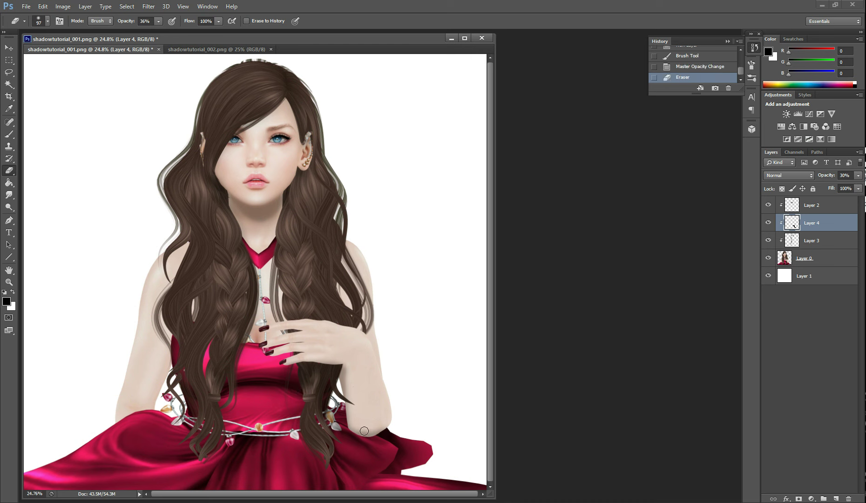
{"action": "left_click_drag", "start_coordinate": [367, 431], "coordinate": [356, 429]}
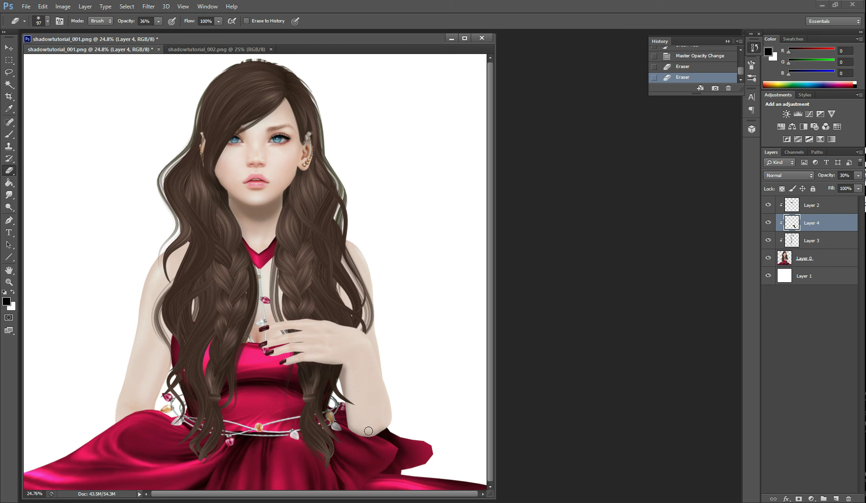
{"action": "left_click", "coordinate": [351, 356]}
{"action": "left_click", "coordinate": [859, 175]}
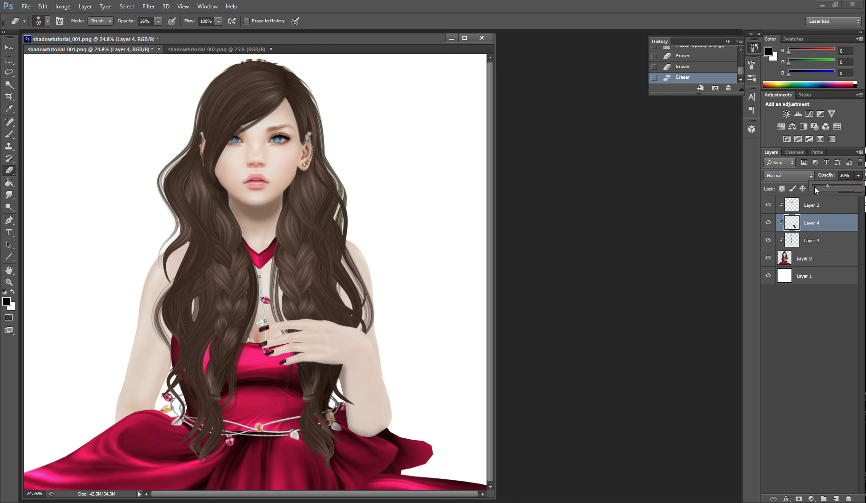
{"action": "left_click", "coordinate": [815, 186]}
{"action": "left_click_drag", "start_coordinate": [817, 187], "coordinate": [818, 187]}
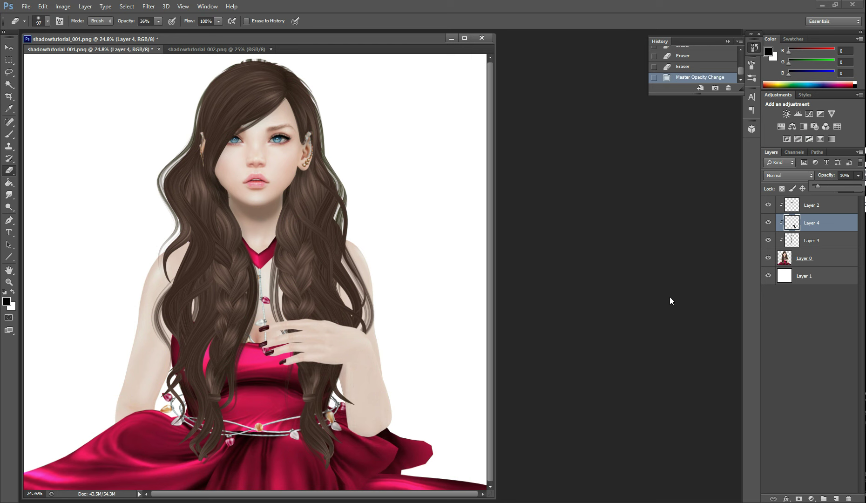
{"action": "left_click", "coordinate": [769, 223]}
Toggle Layer 4's visibility repeatedly to compare the forearm shadow.
{"action": "left_click", "coordinate": [769, 223]}
{"action": "left_click", "coordinate": [769, 223]}
{"action": "left_click", "coordinate": [769, 223]}
{"action": "left_click", "coordinate": [769, 223]}
{"action": "left_click", "coordinate": [769, 223]}
{"action": "left_click", "coordinate": [769, 223]}
Raise Layer 4 opacity to 33% and erase excess shadow along the forearm edge and wrist.
{"action": "left_click", "coordinate": [860, 175]}
{"action": "left_click_drag", "start_coordinate": [817, 183], "coordinate": [829, 185]}
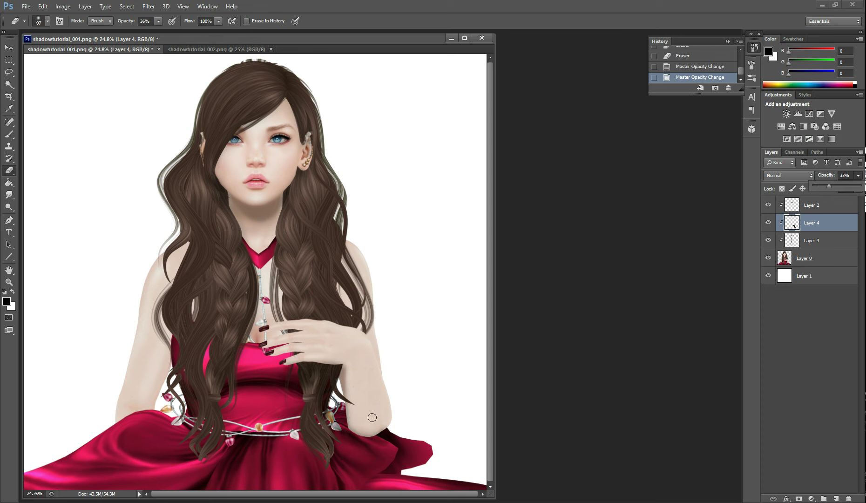
{"action": "left_click", "coordinate": [350, 376]}
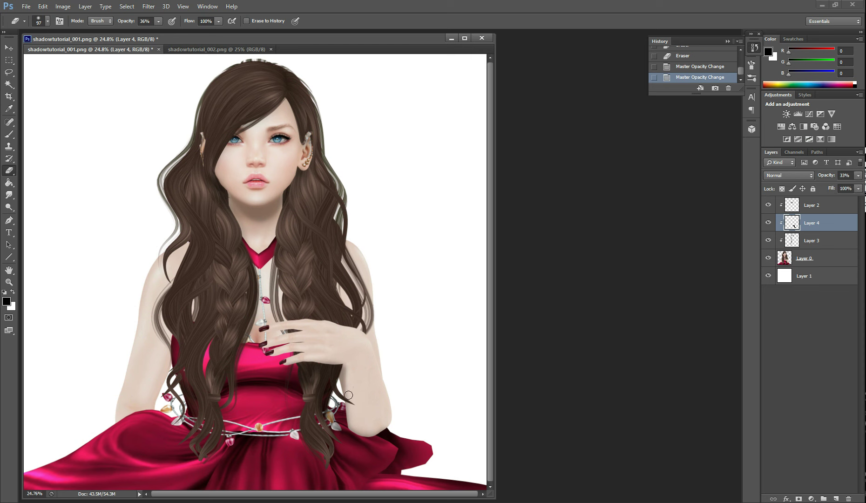
{"action": "mouse_move", "coordinate": [344, 381]}
{"action": "left_mouse_down"}
{"action": "mouse_move", "coordinate": [353, 321]}
{"action": "mouse_move", "coordinate": [356, 343]}
{"action": "left_mouse_up"}
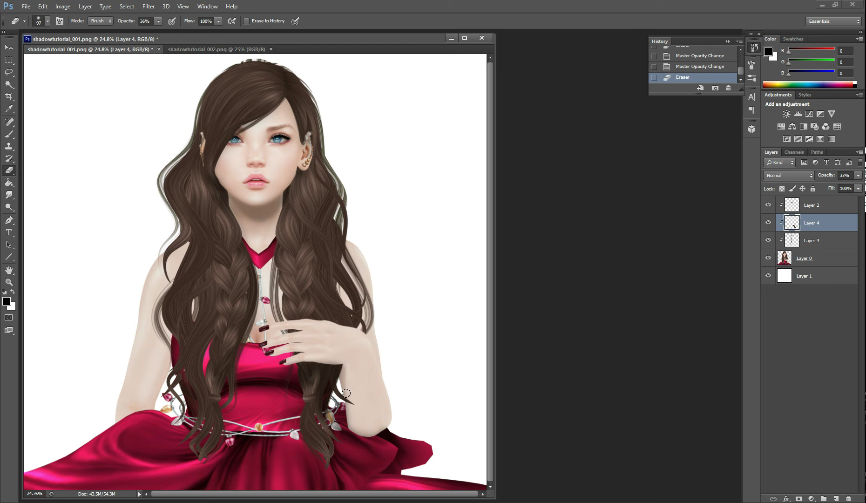
{"action": "left_click_drag", "start_coordinate": [347, 400], "coordinate": [412, 399]}
Add Layer 5 and brush black strokes down the left hair, braid, curl and right-side hair.
{"action": "left_click", "coordinate": [837, 498]}
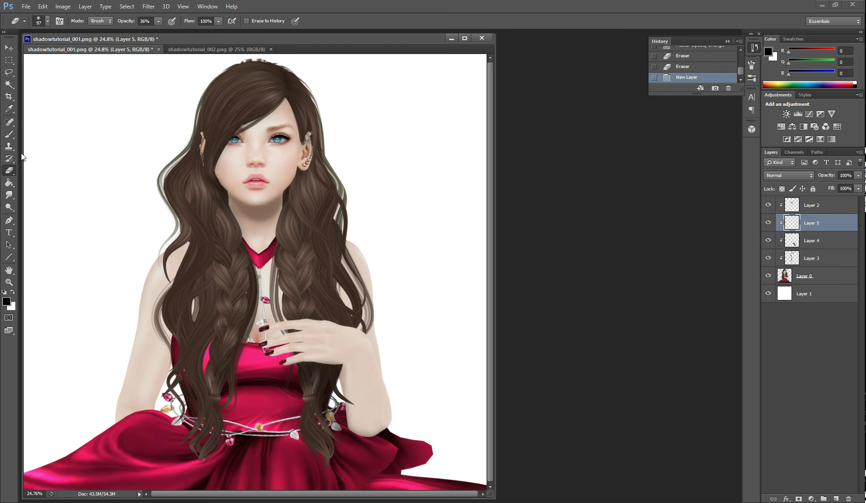
{"action": "left_click", "coordinate": [9, 134]}
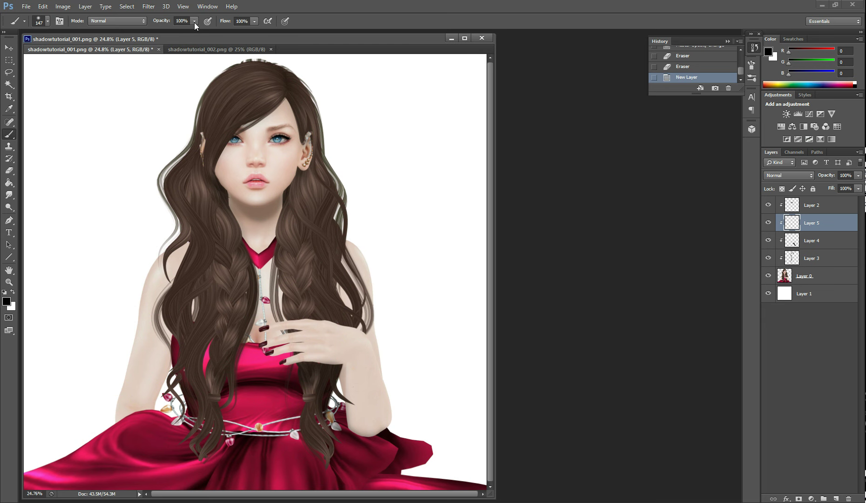
{"action": "mouse_move", "coordinate": [193, 172]}
{"action": "left_mouse_down"}
{"action": "mouse_move", "coordinate": [192, 202]}
{"action": "mouse_move", "coordinate": [213, 251]}
{"action": "mouse_move", "coordinate": [179, 301]}
{"action": "mouse_move", "coordinate": [185, 357]}
{"action": "left_mouse_up"}
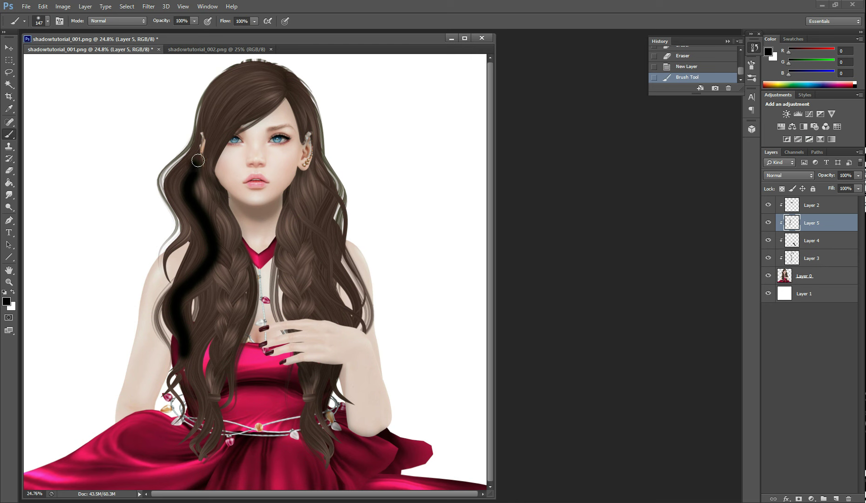
{"action": "left_click_drag", "start_coordinate": [199, 160], "coordinate": [203, 129]}
{"action": "mouse_move", "coordinate": [305, 122]}
{"action": "left_mouse_down"}
{"action": "mouse_move", "coordinate": [340, 226]}
{"action": "mouse_move", "coordinate": [341, 278]}
{"action": "left_mouse_up"}
{"action": "mouse_move", "coordinate": [308, 188]}
{"action": "left_mouse_down"}
{"action": "mouse_move", "coordinate": [305, 248]}
{"action": "mouse_move", "coordinate": [329, 283]}
{"action": "mouse_move", "coordinate": [333, 311]}
{"action": "mouse_move", "coordinate": [347, 293]}
{"action": "mouse_move", "coordinate": [353, 314]}
{"action": "mouse_move", "coordinate": [342, 325]}
{"action": "left_mouse_up"}
{"action": "mouse_move", "coordinate": [216, 278]}
{"action": "left_mouse_down"}
{"action": "mouse_move", "coordinate": [218, 314]}
{"action": "mouse_move", "coordinate": [198, 354]}
{"action": "mouse_move", "coordinate": [203, 445]}
{"action": "left_mouse_up"}
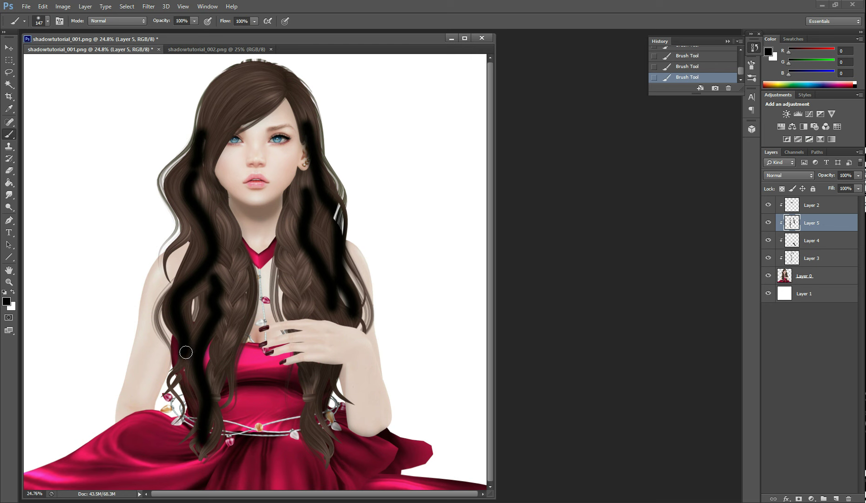
{"action": "mouse_move", "coordinate": [184, 354]}
{"action": "left_mouse_down"}
{"action": "mouse_move", "coordinate": [171, 379]}
{"action": "mouse_move", "coordinate": [174, 423]}
{"action": "left_mouse_up"}
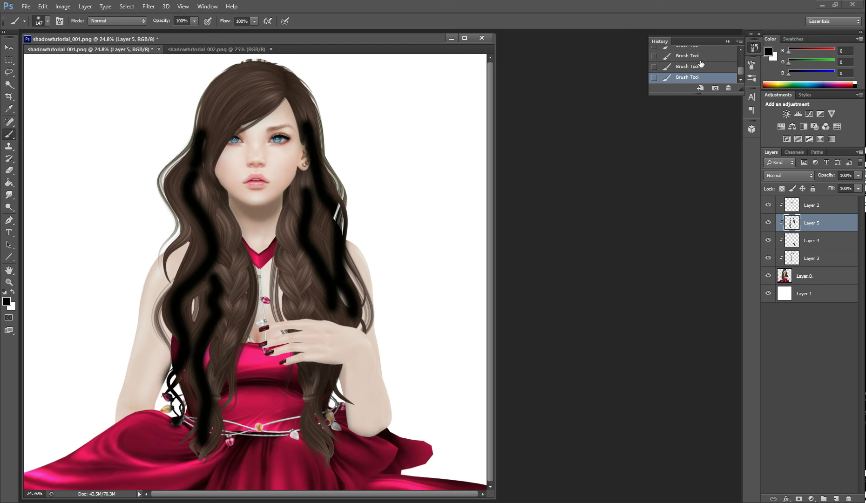
{"action": "mouse_move", "coordinate": [297, 172]}
{"action": "left_mouse_down"}
{"action": "mouse_move", "coordinate": [306, 225]}
{"action": "mouse_move", "coordinate": [290, 215]}
{"action": "mouse_move", "coordinate": [280, 239]}
{"action": "mouse_move", "coordinate": [295, 266]}
{"action": "mouse_move", "coordinate": [303, 317]}
{"action": "left_mouse_up"}
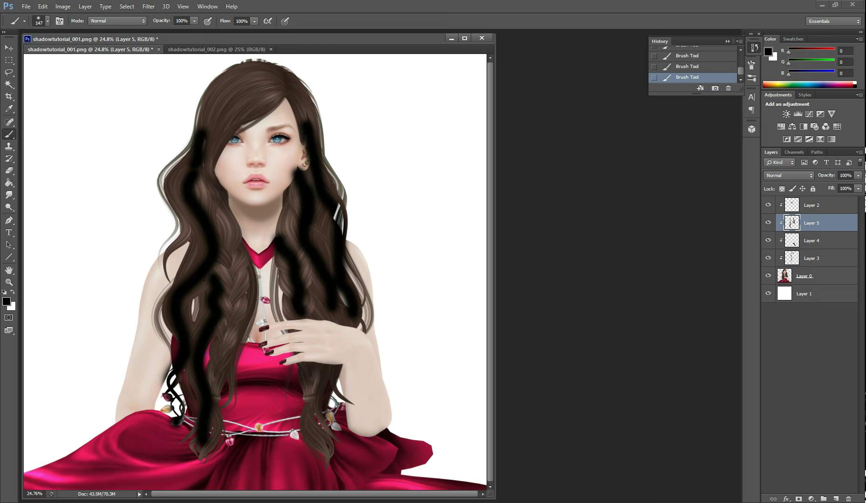
Fade Layer 5 to 24% opacity and erase stray bits of the hair shadow.
{"action": "left_click", "coordinate": [858, 175]}
{"action": "left_click", "coordinate": [822, 185]}
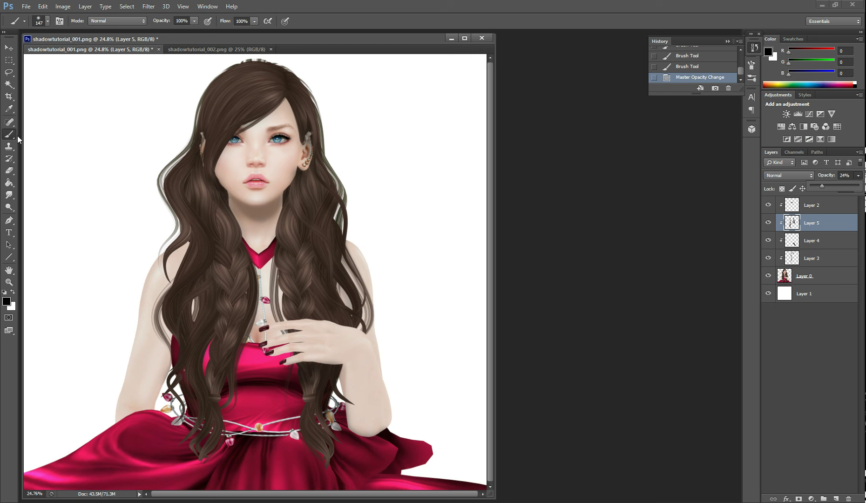
{"action": "left_click", "coordinate": [9, 170]}
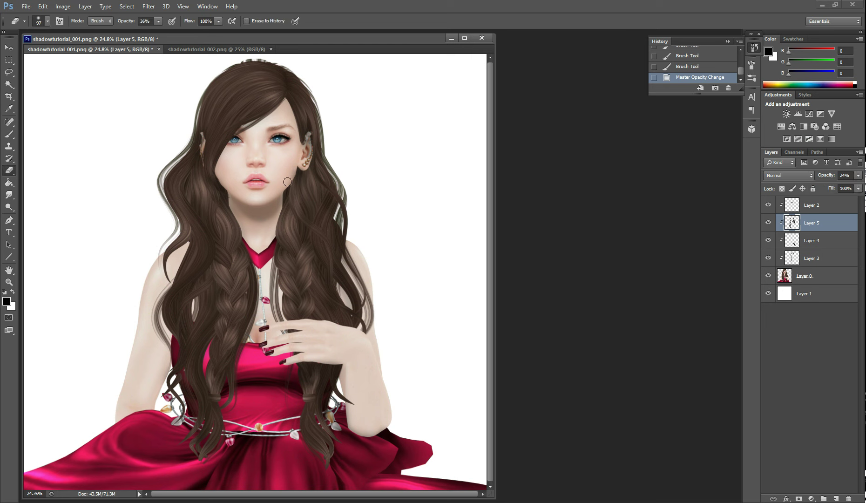
{"action": "left_click_drag", "start_coordinate": [286, 185], "coordinate": [293, 166]}
{"action": "left_click", "coordinate": [149, 398]}
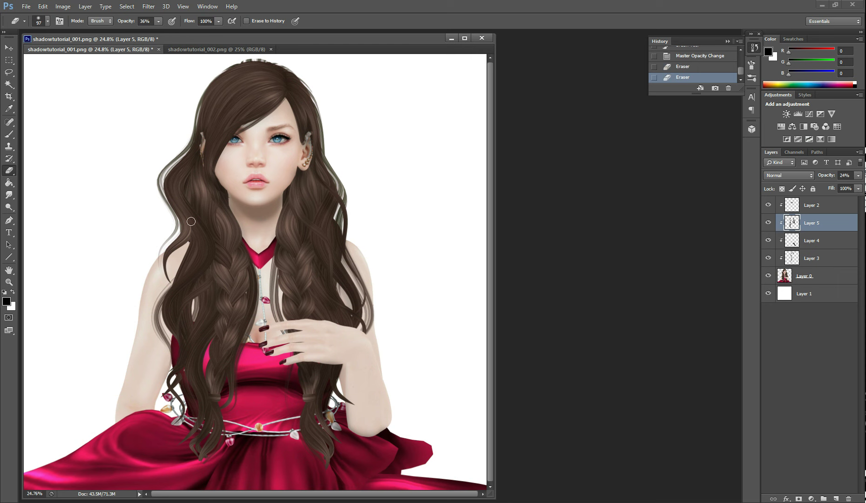
Compare the hair shadows on and off, then add an empty Layer 6.
{"action": "left_click", "coordinate": [768, 224]}
{"action": "left_click", "coordinate": [769, 223]}
{"action": "left_click", "coordinate": [769, 223]}
{"action": "left_click", "coordinate": [768, 223]}
{"action": "left_click", "coordinate": [768, 223]}
{"action": "left_click", "coordinate": [768, 223]}
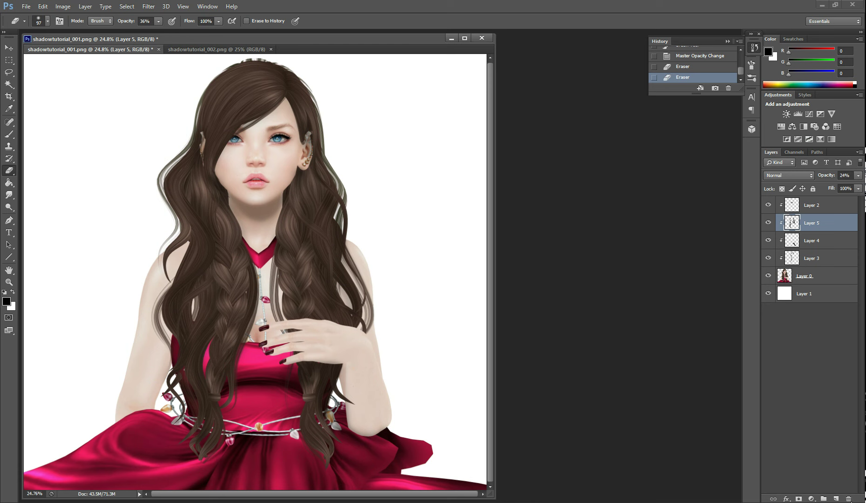
{"action": "left_click", "coordinate": [836, 499]}
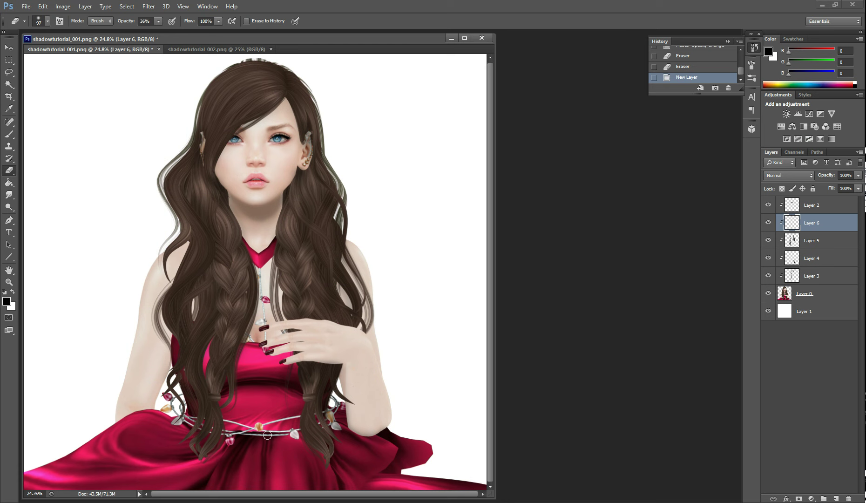
Move empty Layer 6 above Layer 2 to the top of the stack and release its clipping mask.
{"action": "left_click_drag", "start_coordinate": [828, 225], "coordinate": [828, 203]}
{"action": "right_click", "coordinate": [828, 201]}
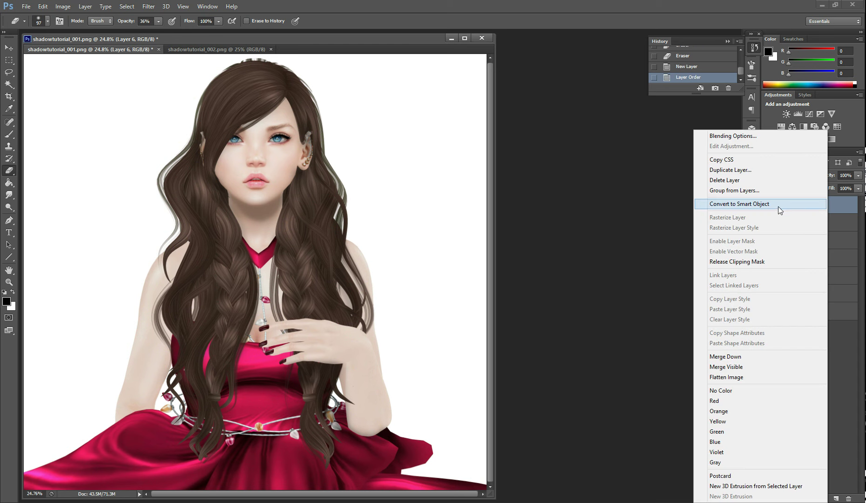
{"action": "left_click", "coordinate": [752, 262]}
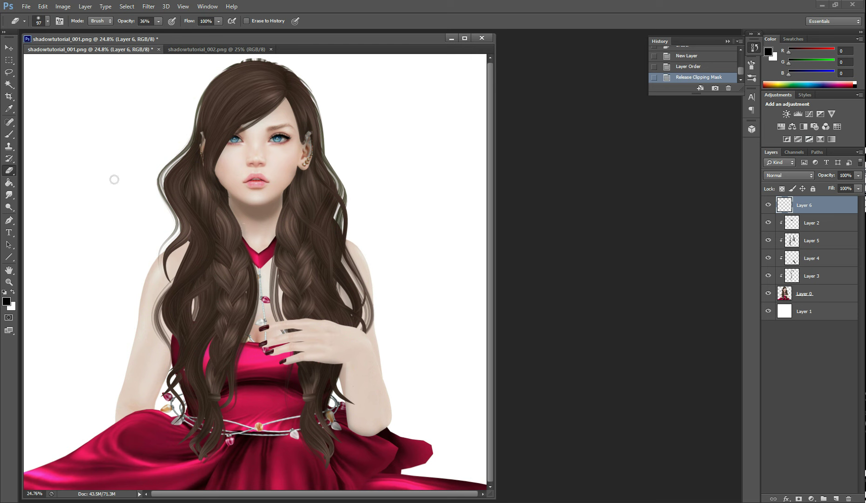
{"action": "left_click", "coordinate": [9, 134]}
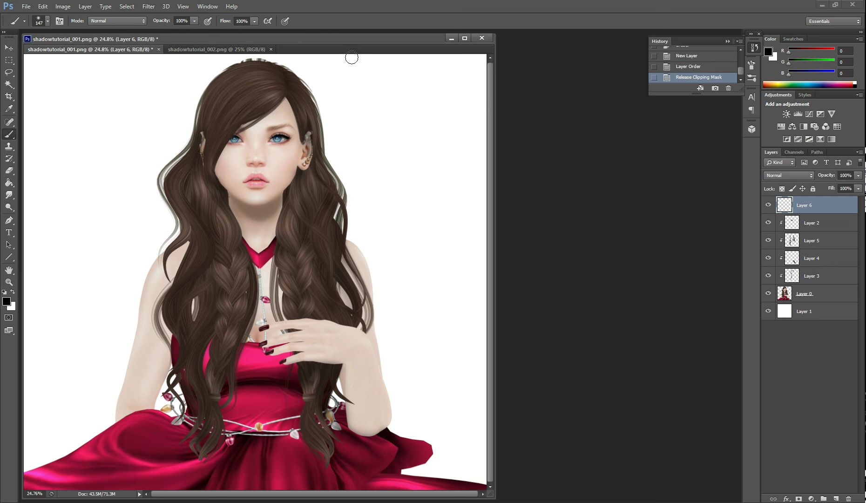
Brush two diagonal black edges across the face and fill the upper-left region with black.
{"action": "mouse_move", "coordinate": [351, 56]}
{"action": "left_mouse_down"}
{"action": "mouse_move", "coordinate": [19, 402]}
{"action": "mouse_move", "coordinate": [14, 312]}
{"action": "mouse_move", "coordinate": [26, 54]}
{"action": "mouse_move", "coordinate": [218, 39]}
{"action": "mouse_move", "coordinate": [366, 43]}
{"action": "mouse_move", "coordinate": [145, 240]}
{"action": "mouse_move", "coordinate": [92, 296]}
{"action": "mouse_move", "coordinate": [33, 386]}
{"action": "left_mouse_up"}
{"action": "left_click_drag", "start_coordinate": [72, 346], "coordinate": [184, 227]}
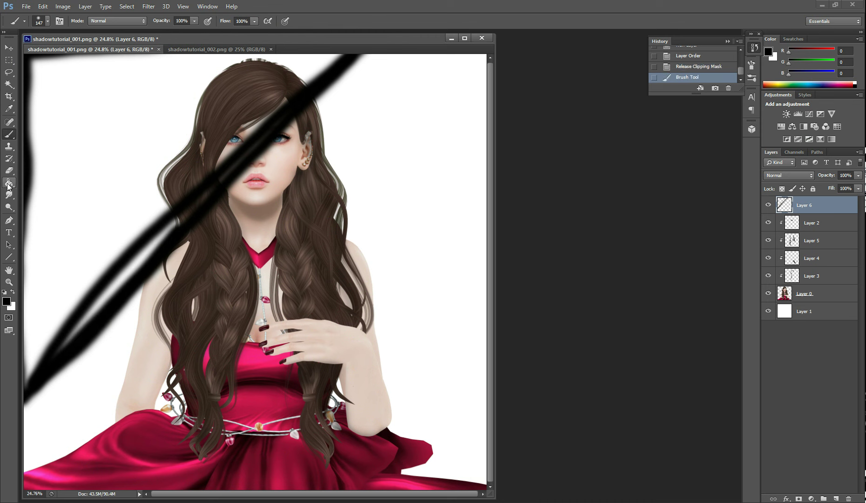
{"action": "left_click", "coordinate": [9, 183]}
{"action": "left_click", "coordinate": [89, 162]}
Brush black over the leftover light gaps in the lower-left band, left edge and top edge.
{"action": "left_click", "coordinate": [9, 134]}
{"action": "mouse_move", "coordinate": [29, 354]}
{"action": "left_mouse_down"}
{"action": "mouse_move", "coordinate": [75, 301]}
{"action": "mouse_move", "coordinate": [29, 375]}
{"action": "mouse_move", "coordinate": [24, 328]}
{"action": "mouse_move", "coordinate": [37, 252]}
{"action": "mouse_move", "coordinate": [27, 303]}
{"action": "mouse_move", "coordinate": [35, 364]}
{"action": "mouse_move", "coordinate": [138, 250]}
{"action": "mouse_move", "coordinate": [40, 332]}
{"action": "mouse_move", "coordinate": [91, 309]}
{"action": "mouse_move", "coordinate": [188, 171]}
{"action": "mouse_move", "coordinate": [121, 218]}
{"action": "mouse_move", "coordinate": [182, 222]}
{"action": "mouse_move", "coordinate": [274, 95]}
{"action": "mouse_move", "coordinate": [281, 102]}
{"action": "mouse_move", "coordinate": [225, 158]}
{"action": "mouse_move", "coordinate": [255, 135]}
{"action": "mouse_move", "coordinate": [265, 106]}
{"action": "mouse_move", "coordinate": [339, 52]}
{"action": "mouse_move", "coordinate": [215, 171]}
{"action": "mouse_move", "coordinate": [270, 114]}
{"action": "mouse_move", "coordinate": [270, 127]}
{"action": "mouse_move", "coordinate": [352, 66]}
{"action": "left_mouse_up"}
{"action": "mouse_move", "coordinate": [91, 89]}
{"action": "left_mouse_down"}
{"action": "mouse_move", "coordinate": [30, 123]}
{"action": "mouse_move", "coordinate": [45, 202]}
{"action": "mouse_move", "coordinate": [35, 182]}
{"action": "mouse_move", "coordinate": [12, 282]}
{"action": "left_mouse_up"}
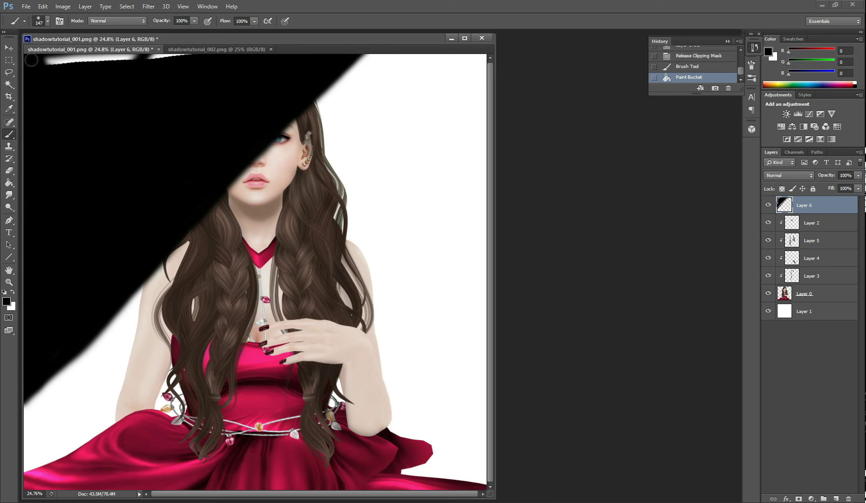
{"action": "mouse_move", "coordinate": [31, 60]}
{"action": "left_mouse_down"}
{"action": "mouse_move", "coordinate": [140, 56]}
{"action": "mouse_move", "coordinate": [171, 66]}
{"action": "mouse_move", "coordinate": [75, 70]}
{"action": "mouse_move", "coordinate": [149, 66]}
{"action": "left_mouse_up"}
Fade Layer 6's black block to 25% opacity and nudge it about 7 px sideways.
{"action": "left_click", "coordinate": [858, 175]}
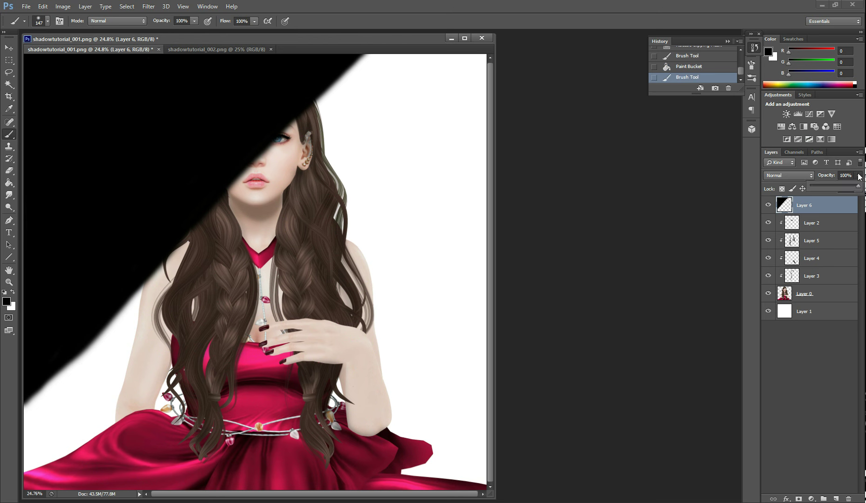
{"action": "left_click", "coordinate": [828, 186]}
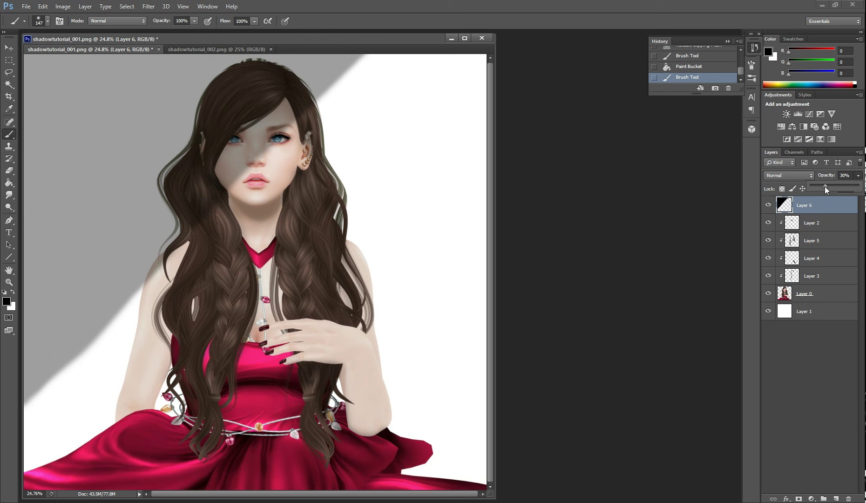
{"action": "left_click_drag", "start_coordinate": [822, 188], "coordinate": [823, 185]}
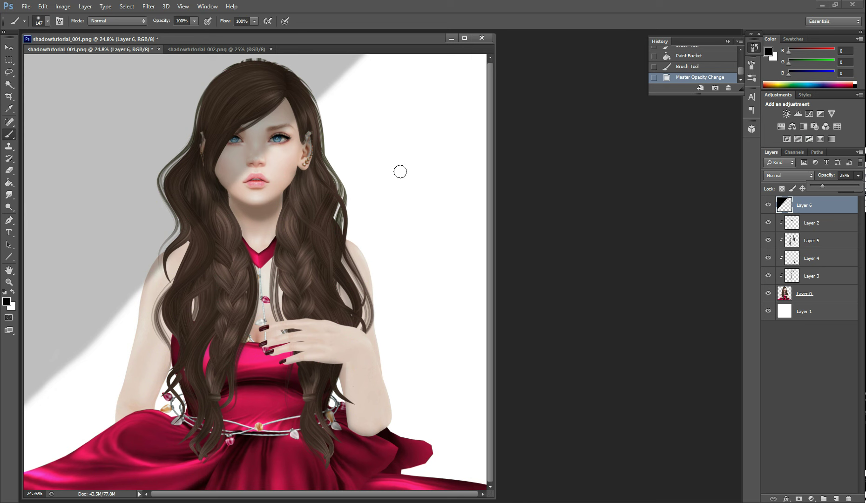
{"action": "left_click", "coordinate": [9, 48]}
{"action": "left_click_drag", "start_coordinate": [152, 152], "coordinate": [142, 149]}
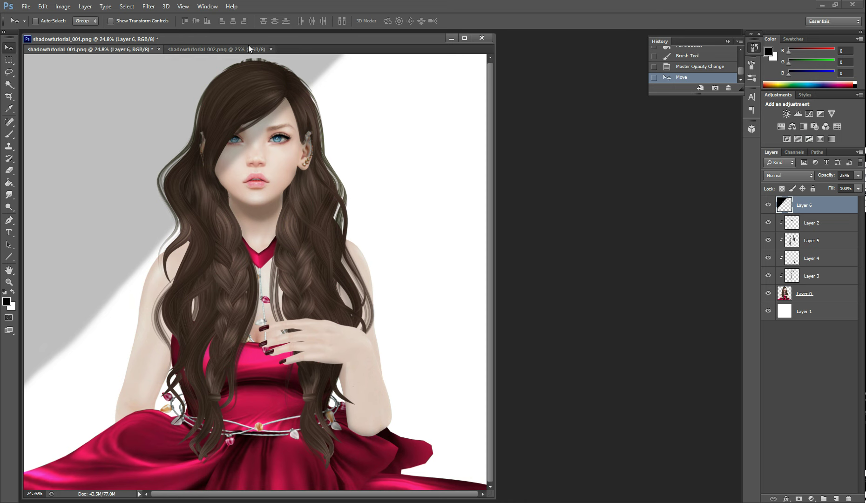
{"action": "left_click", "coordinate": [221, 49]}
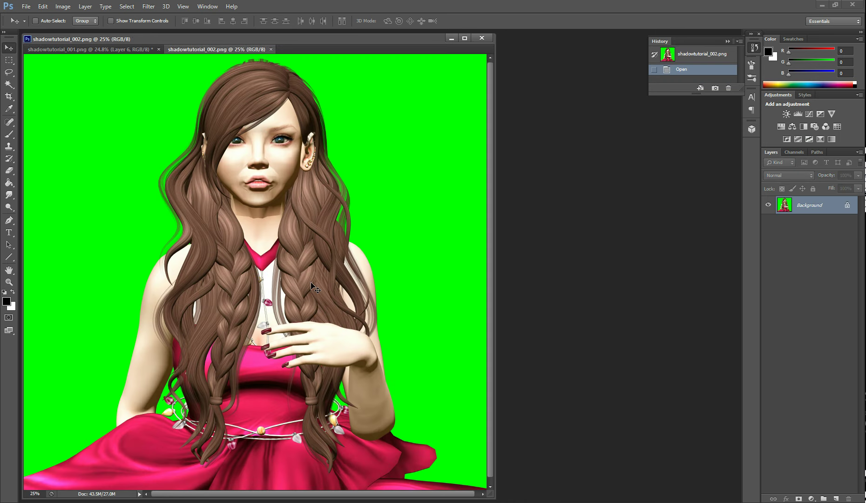
{"action": "left_click", "coordinate": [89, 50]}
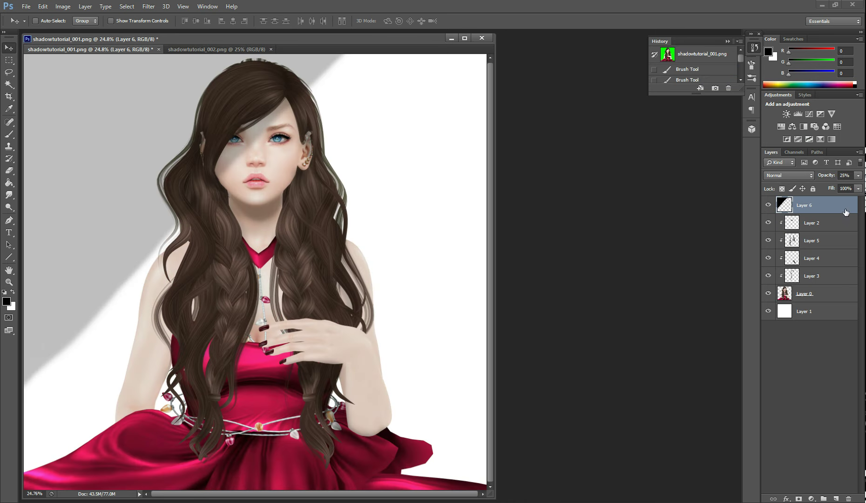